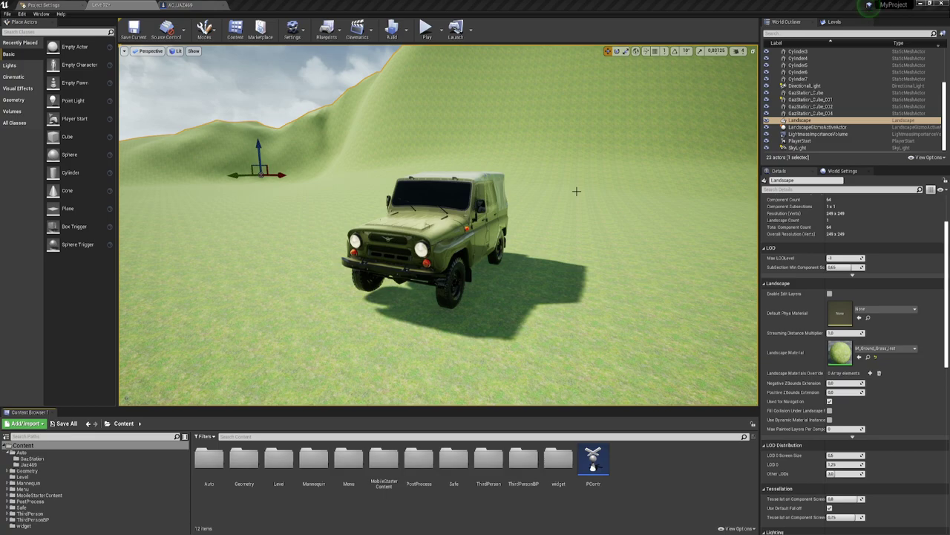
# Run a quick test play of the level and stop it.
pyautogui.moveTo(577, 196)
pyautogui.keyDown('alt'); pyautogui.mouseDown()
pyautogui.moveTo(446, 200)
pyautogui.moveTo(534, 205)
pyautogui.mouseUp(); pyautogui.keyUp('alt')
pyautogui.click(466, 49)
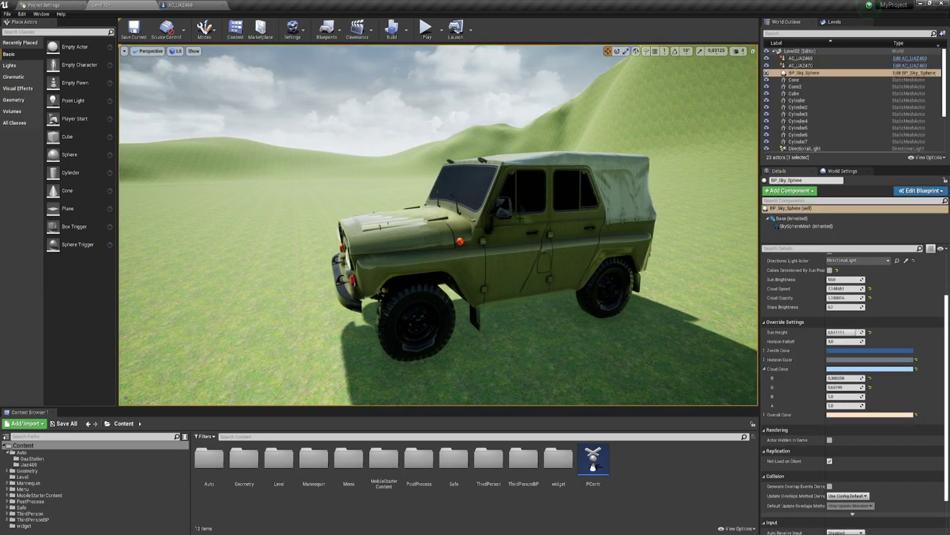
pyautogui.click(426, 30)
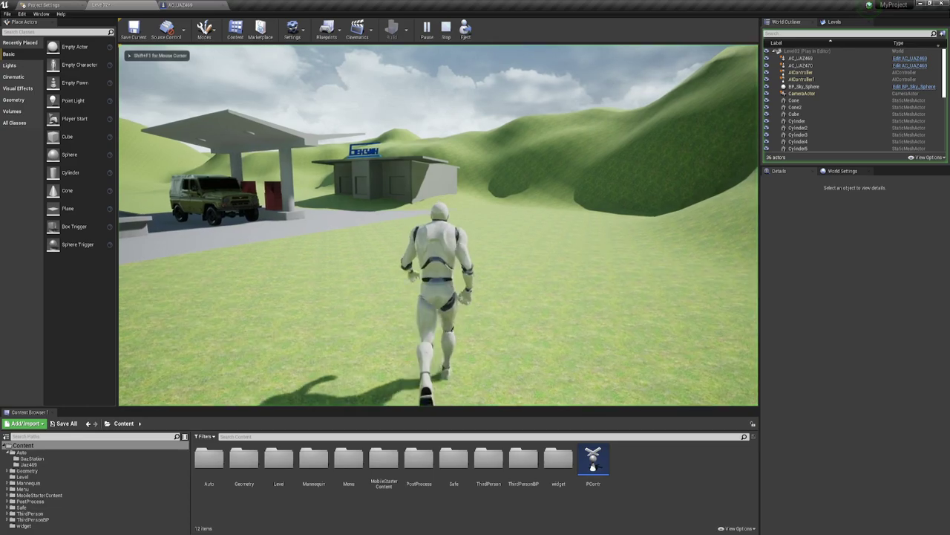
pyautogui.press('Escape')
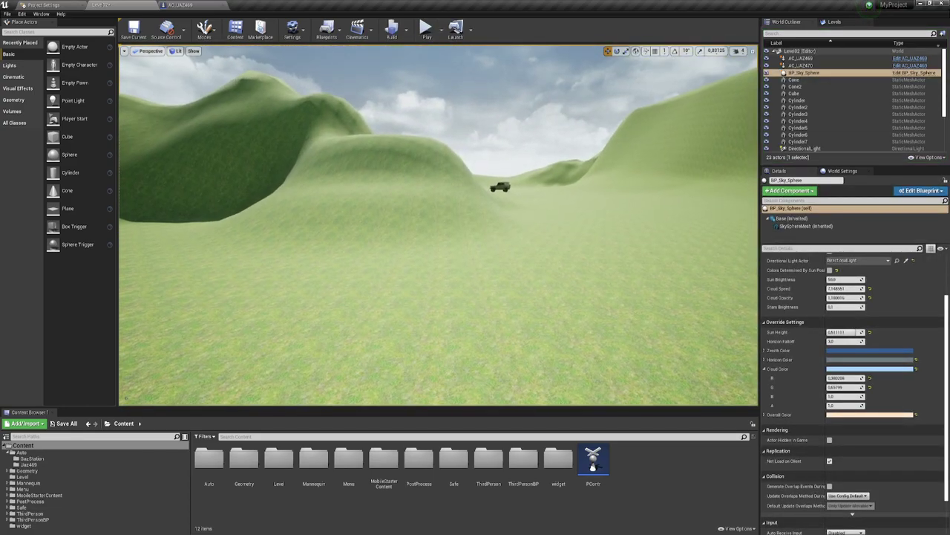
# Set the AC_UAZ469 jeep's Auto Possess Player to Player 0 and start Play.
pyautogui.moveTo(439, 222); pyautogui.dragTo(461, 223, button='right')
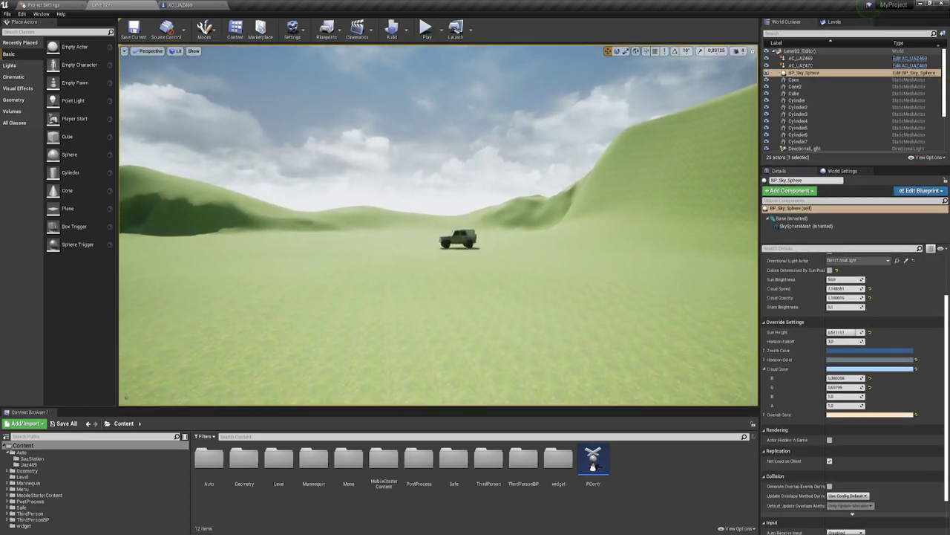
pyautogui.press('w')
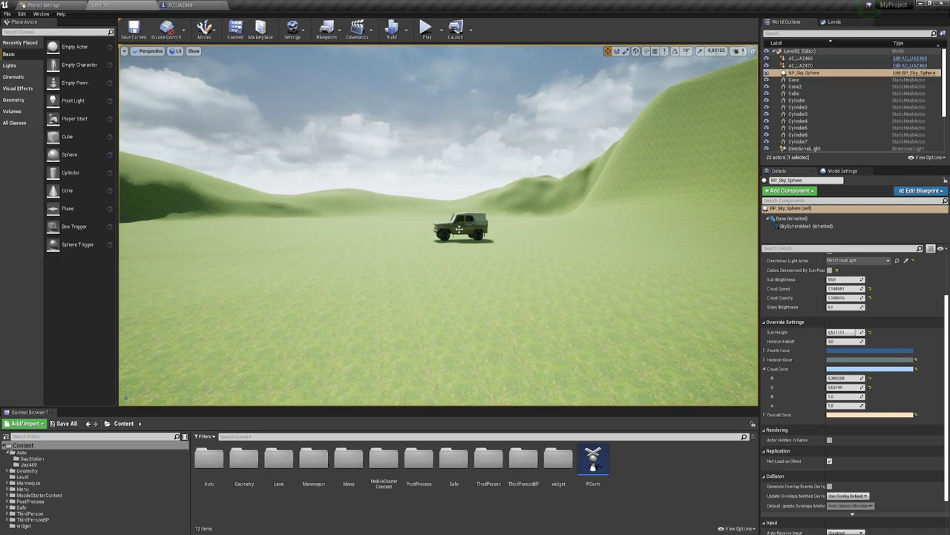
pyautogui.click(459, 228)
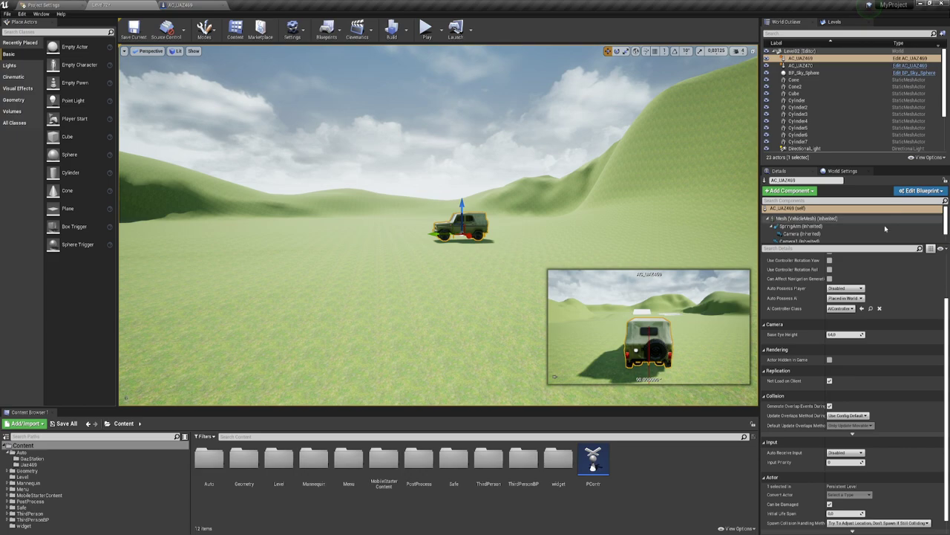
pyautogui.scroll(3, 847, 312)
pyautogui.click(847, 345)
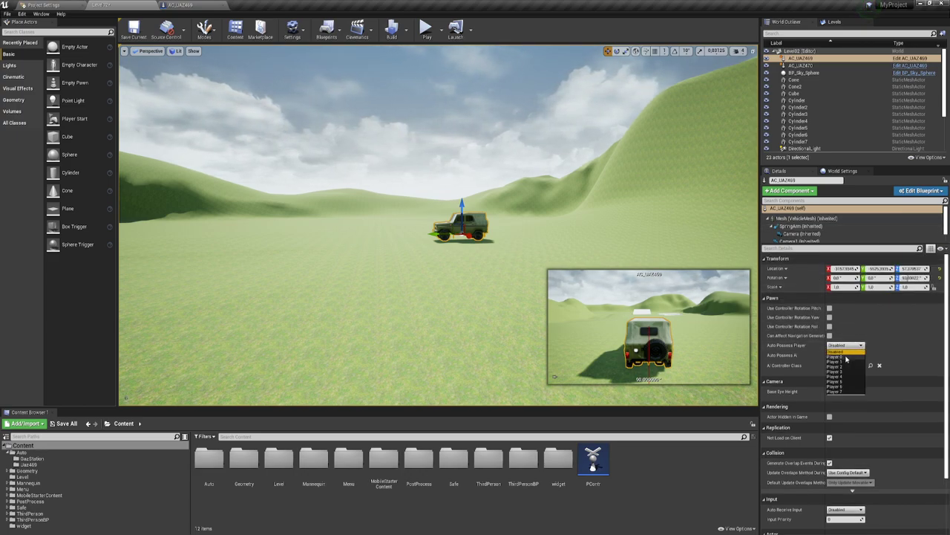
pyautogui.click(835, 356)
pyautogui.click(426, 31)
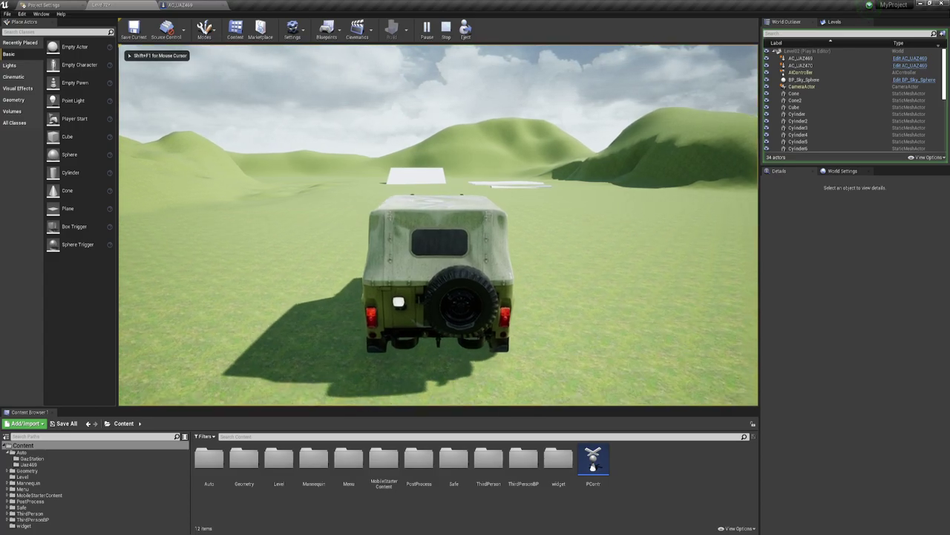
# Drive the jeep forward and left over the white block, then end the session.
pyautogui.press('w')
pyautogui.press('a')
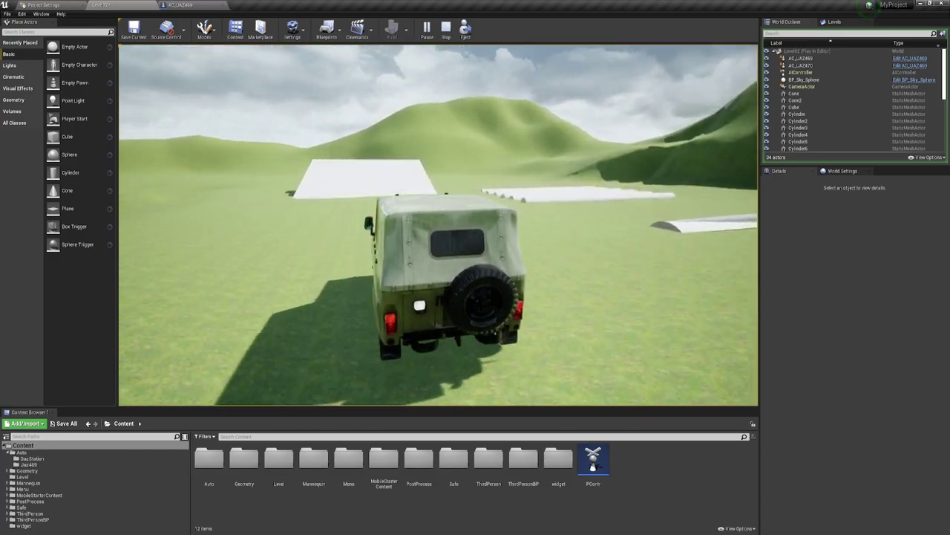
pyautogui.press('a')
pyautogui.press('a')
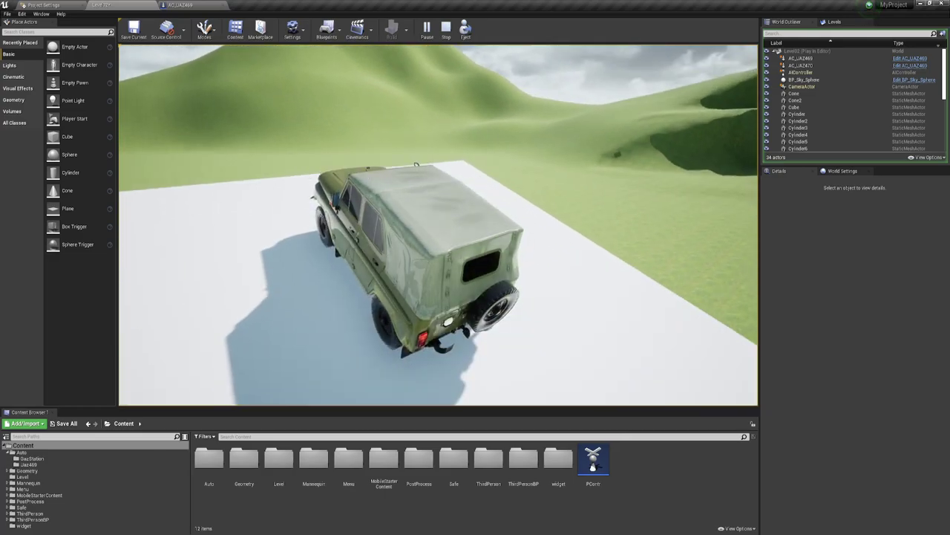
pyautogui.press('a')
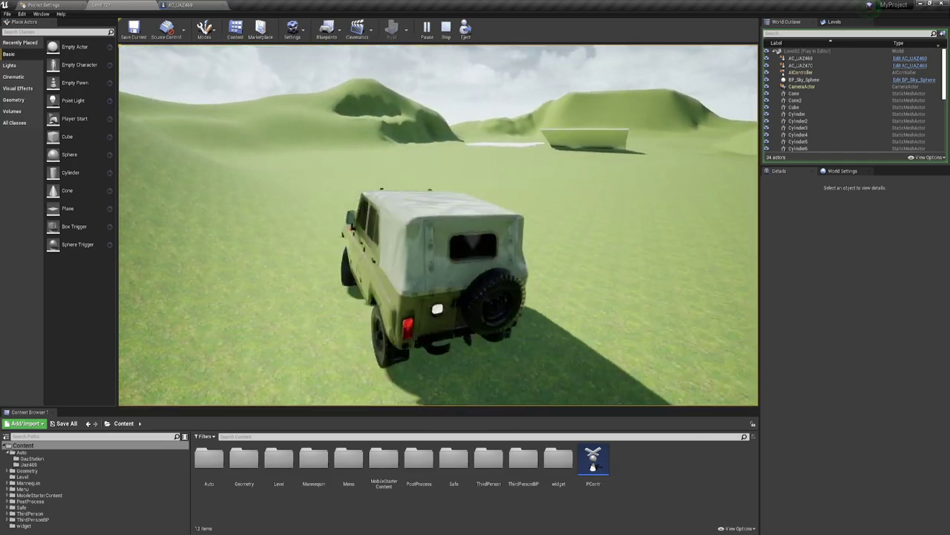
pyautogui.press('Escape')
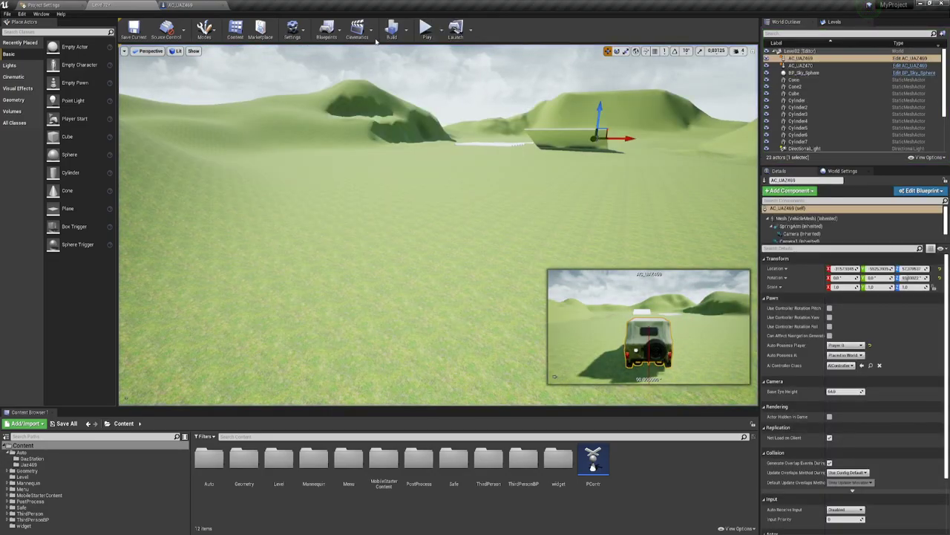
pyautogui.click(425, 29)
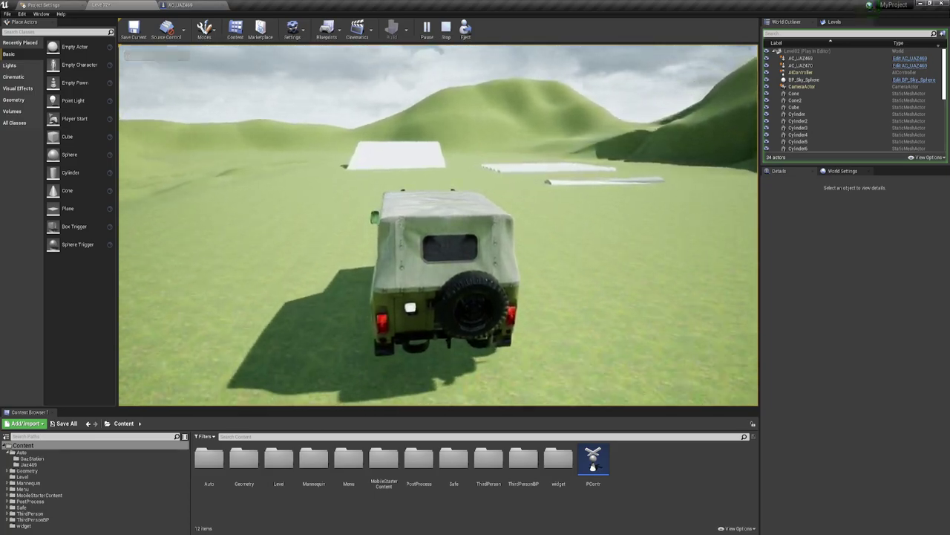
pyautogui.press('w')
pyautogui.press('a')
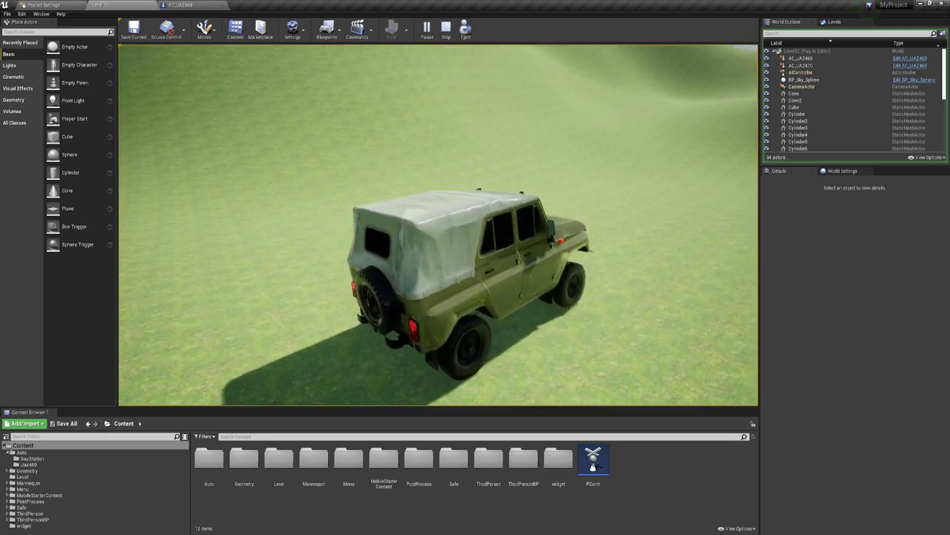
pyautogui.press('Escape')
pyautogui.moveTo(474, 164); pyautogui.dragTo(473, 165, button='right')
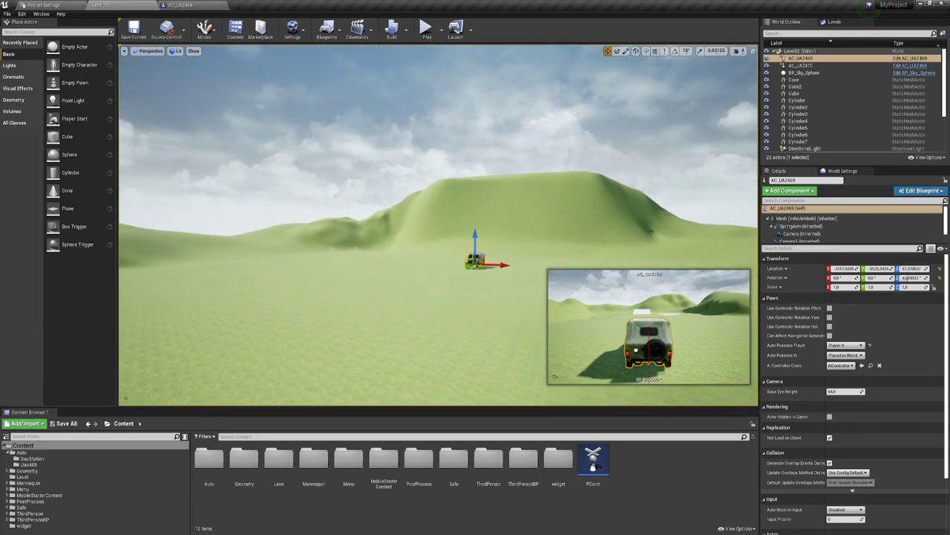
# Frame the jeep in the viewport and bring up the AC_UAZ469 blueprint's Event Graph.
pyautogui.press('f')
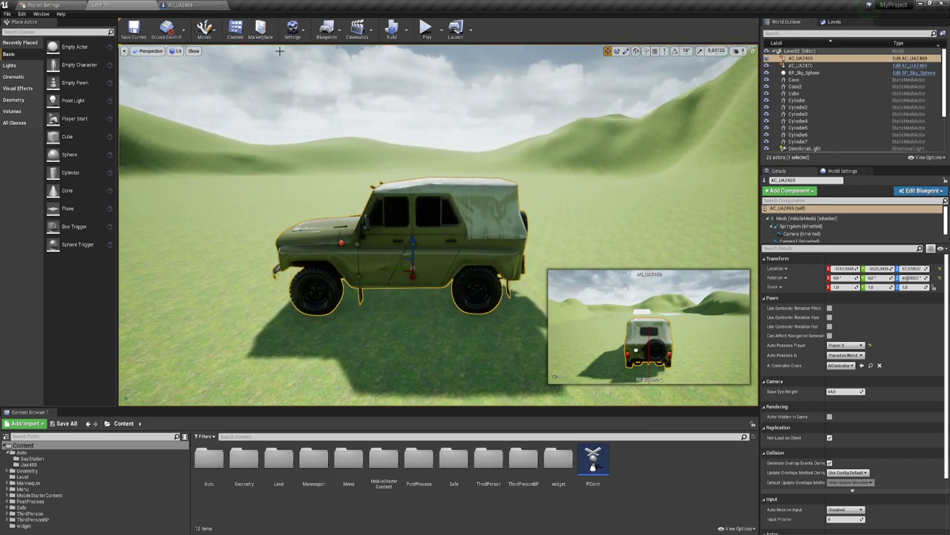
pyautogui.click(176, 8)
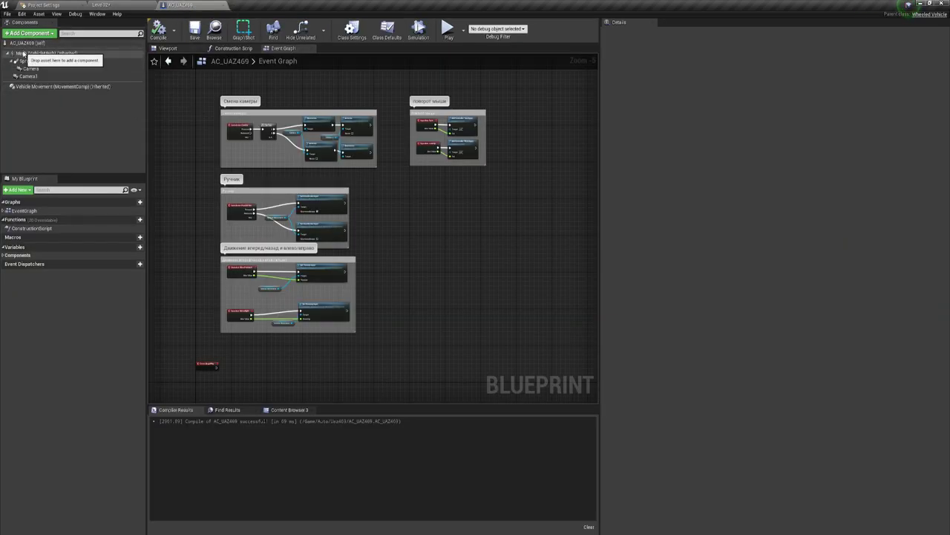
# Show Mesh (VehicleMesh) in the Viewport and its Physics section with advanced rows collapsed.
pyautogui.click(23, 54)
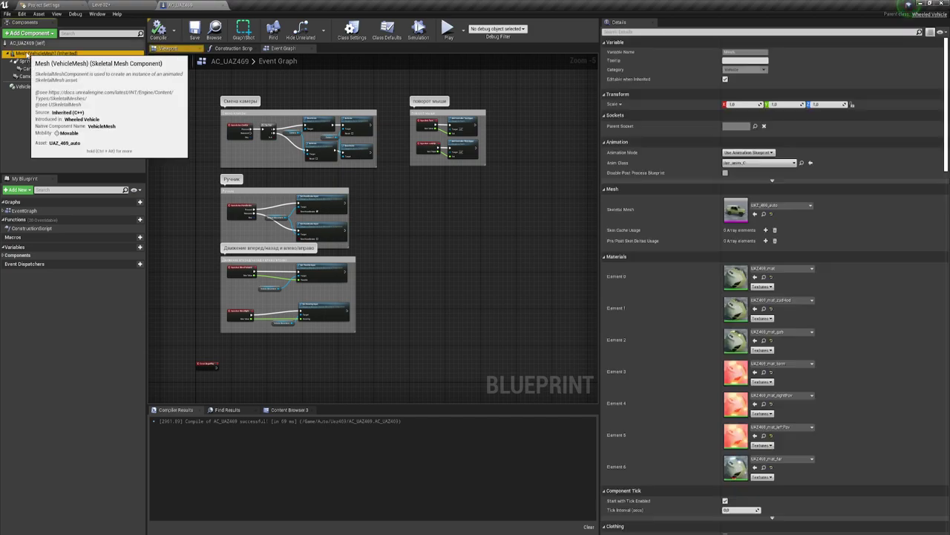
pyautogui.click(169, 48)
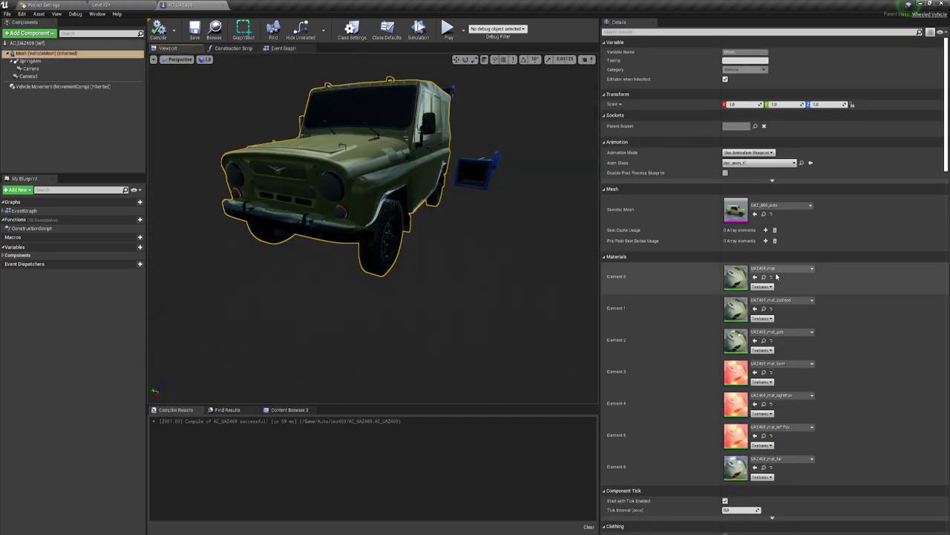
pyautogui.scroll(-4, 770, 277)
pyautogui.scroll(-4, 768, 267)
pyautogui.scroll(-2, 767, 260)
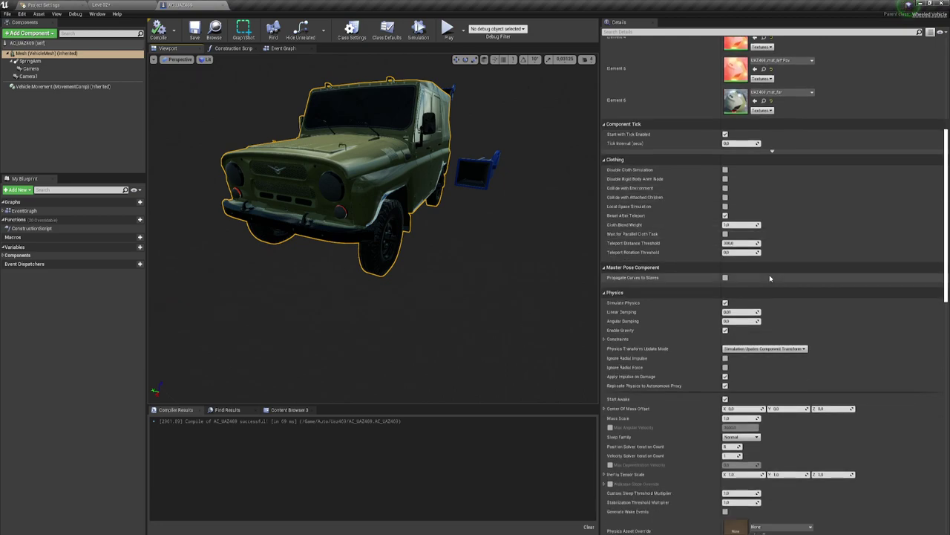
pyautogui.scroll(-1, 769, 260)
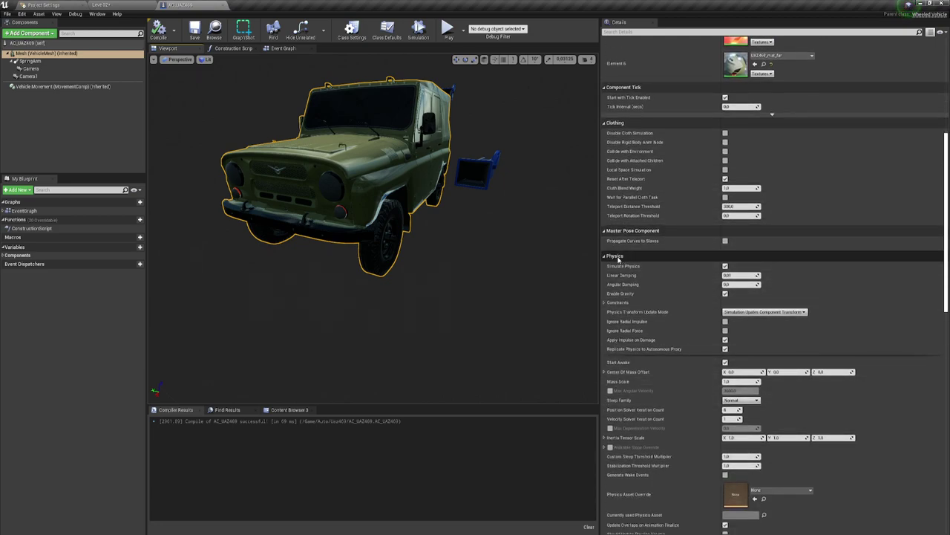
pyautogui.scroll(-1, 765, 356)
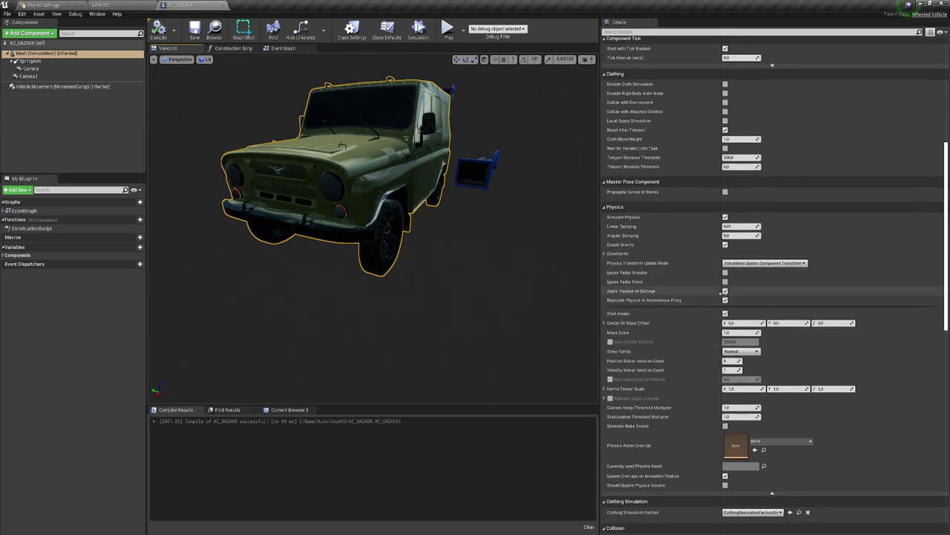
pyautogui.click(772, 493)
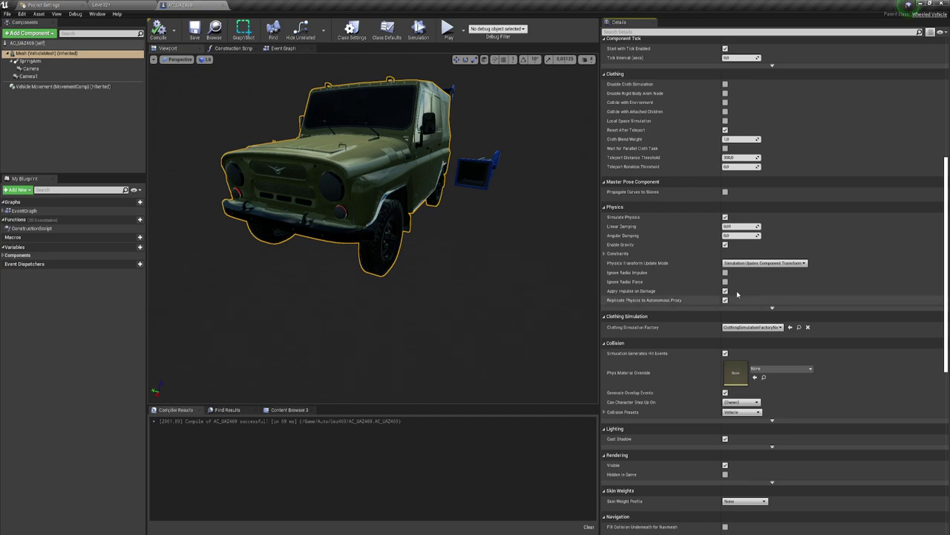
# Expand advanced Physics, check Mass Scale at 1.0, and orbit to a side view.
pyautogui.click(772, 307)
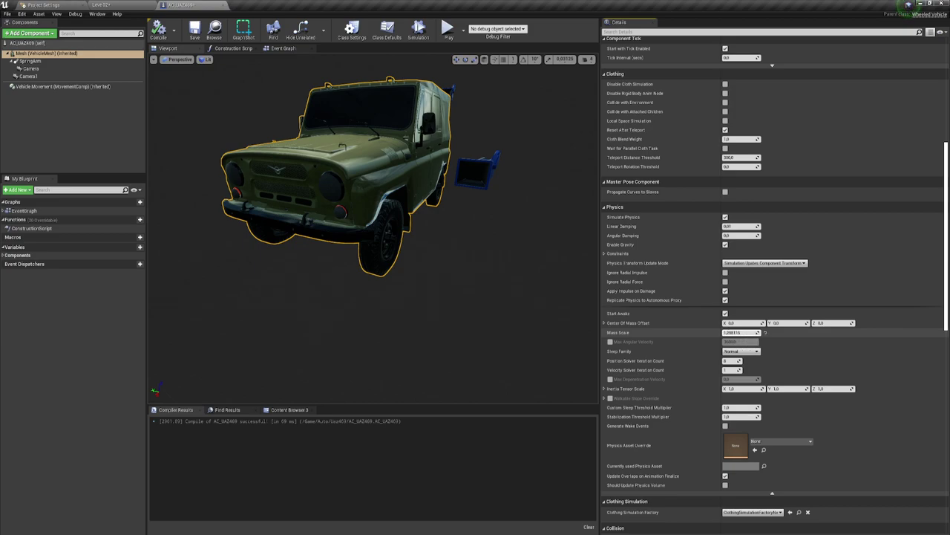
pyautogui.click(729, 334)
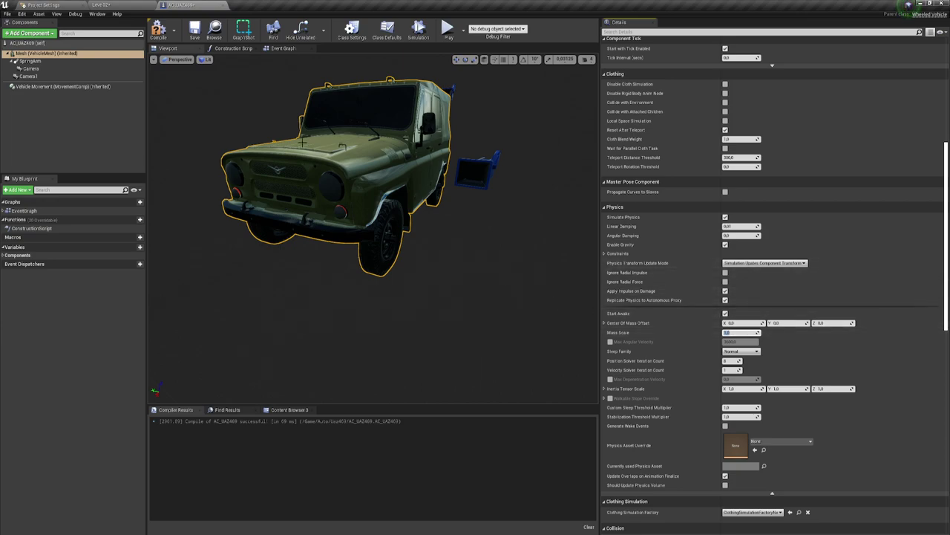
pyautogui.moveTo(373, 135); pyautogui.dragTo(475, 137)
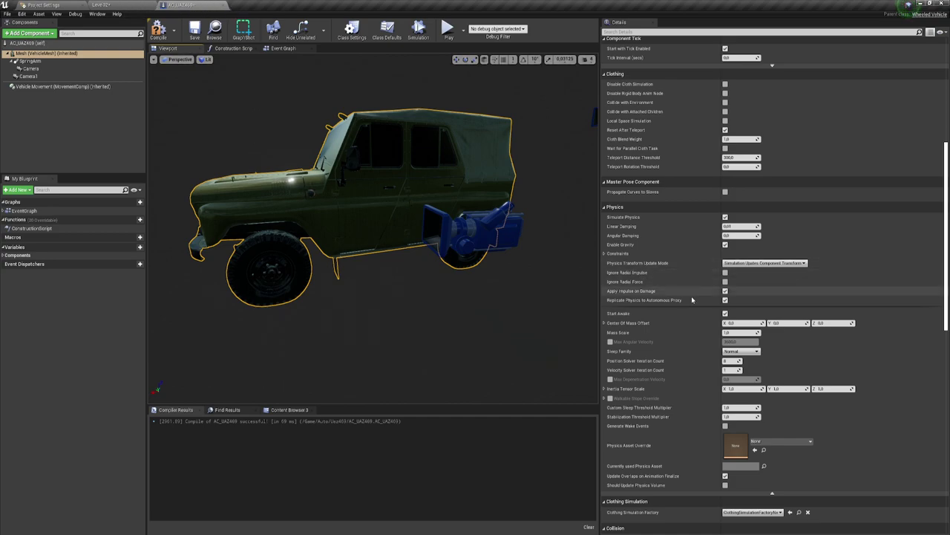
# Return to Level02 and float the AC_UAZ469 blueprint in a resized window beside the viewport.
pyautogui.click(129, 9)
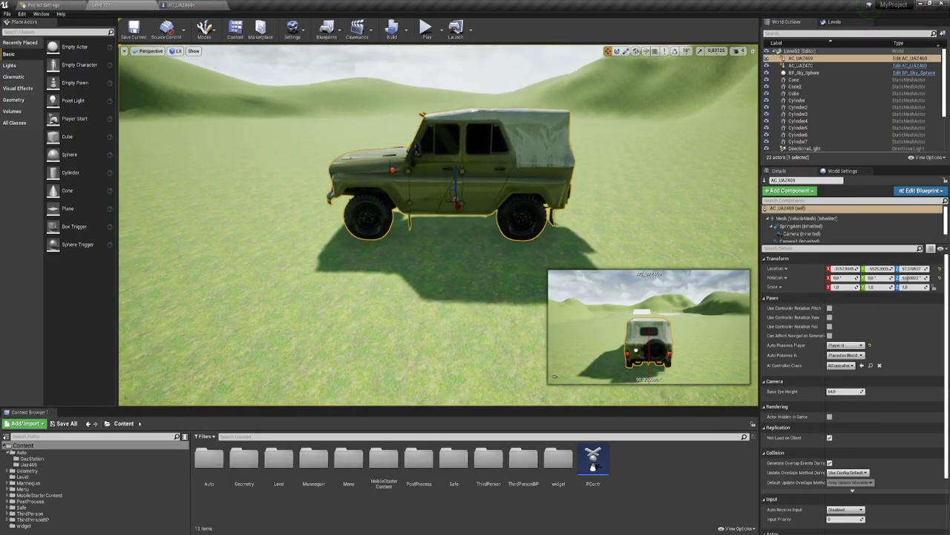
pyautogui.keyDown('alt'); pyautogui.moveTo(475, 202); pyautogui.dragTo(526, 203); pyautogui.keyUp('alt')
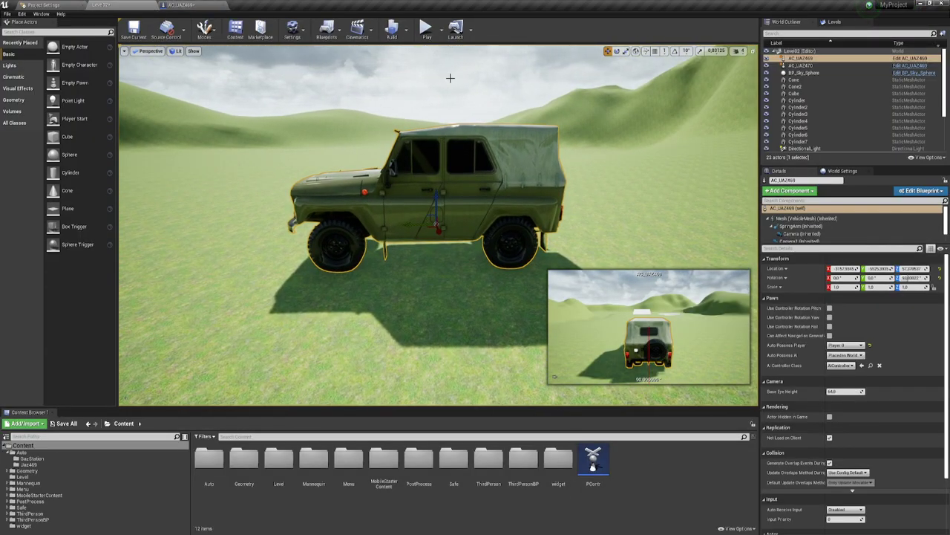
pyautogui.moveTo(184, 5); pyautogui.dragTo(587, 102)
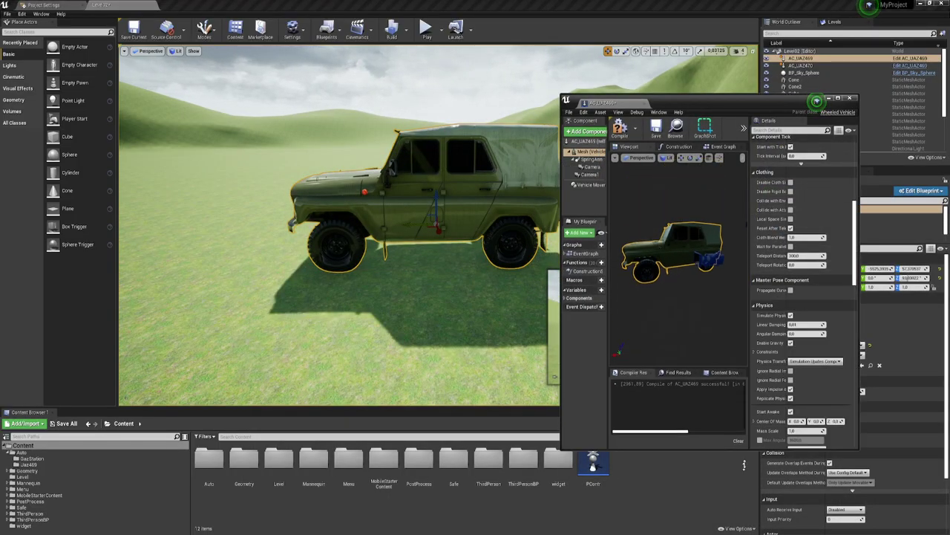
pyautogui.moveTo(741, 272); pyautogui.dragTo(742, 479)
pyautogui.scroll(-3, 802, 327)
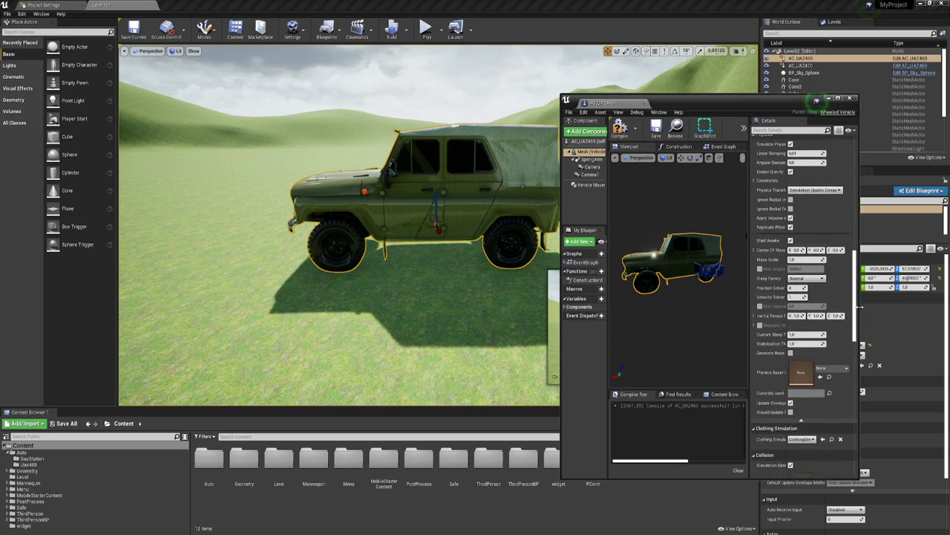
pyautogui.moveTo(859, 306); pyautogui.dragTo(902, 306)
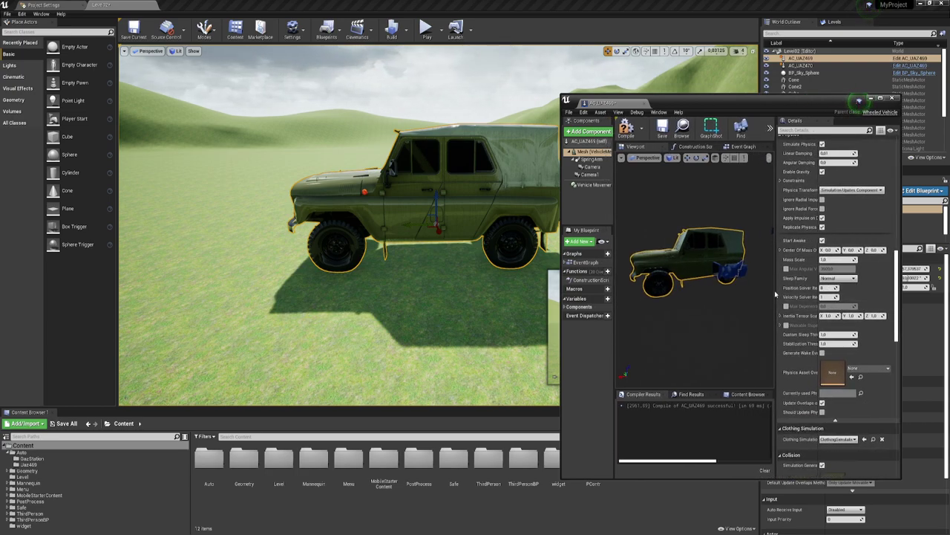
pyautogui.moveTo(775, 295); pyautogui.dragTo(753, 294)
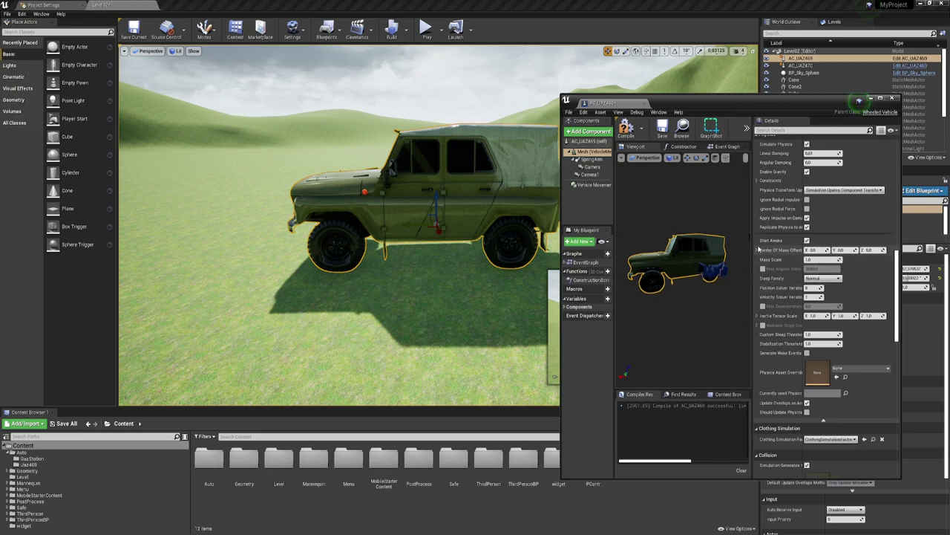
pyautogui.moveTo(708, 106); pyautogui.dragTo(736, 58)
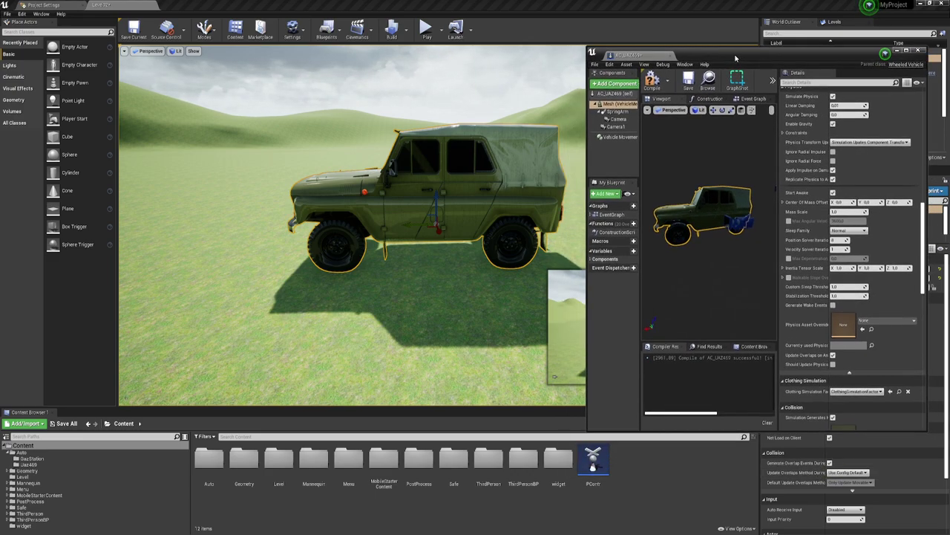
# Switch the level viewport to Brush Wireframe and orbit close around the jeep.
pyautogui.click(178, 53)
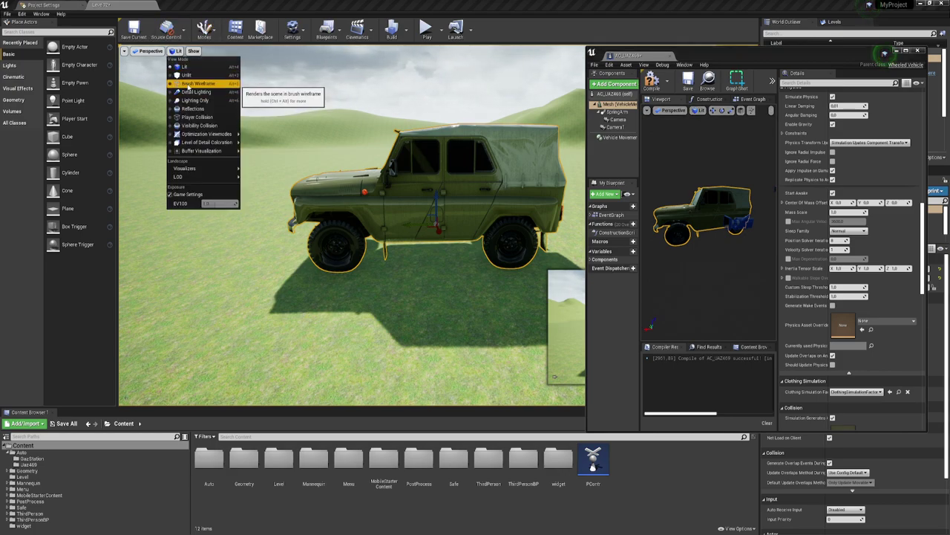
pyautogui.click(190, 84)
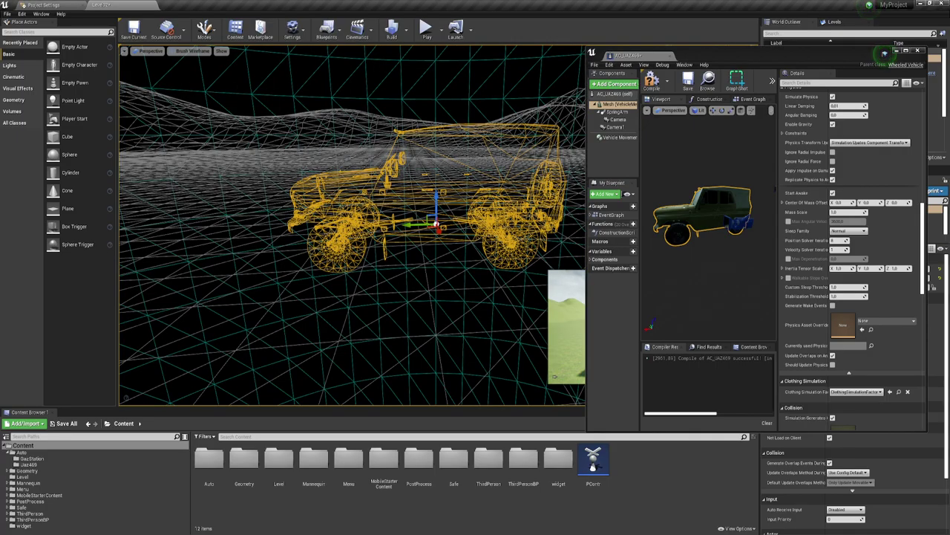
pyautogui.moveTo(353, 223); pyautogui.dragTo(353, 185)
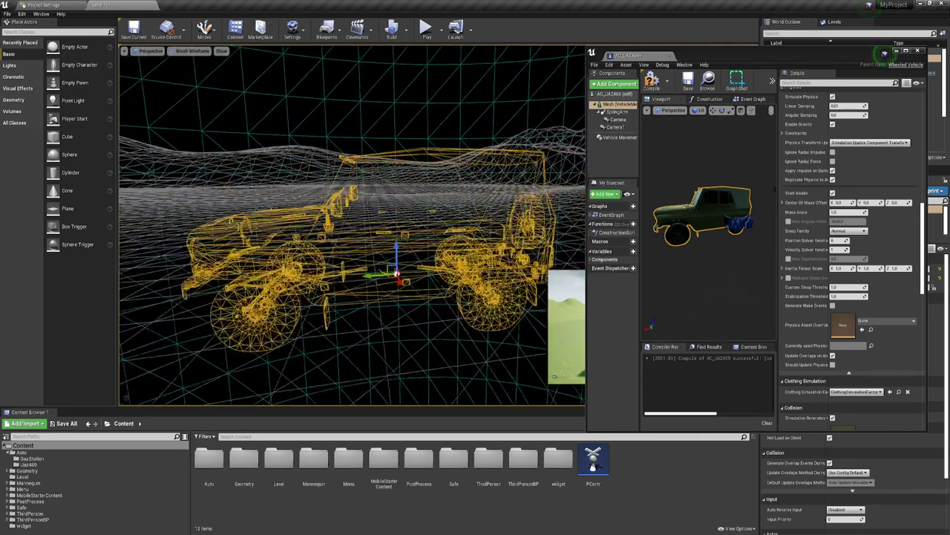
pyautogui.moveTo(353, 223); pyautogui.dragTo(338, 223)
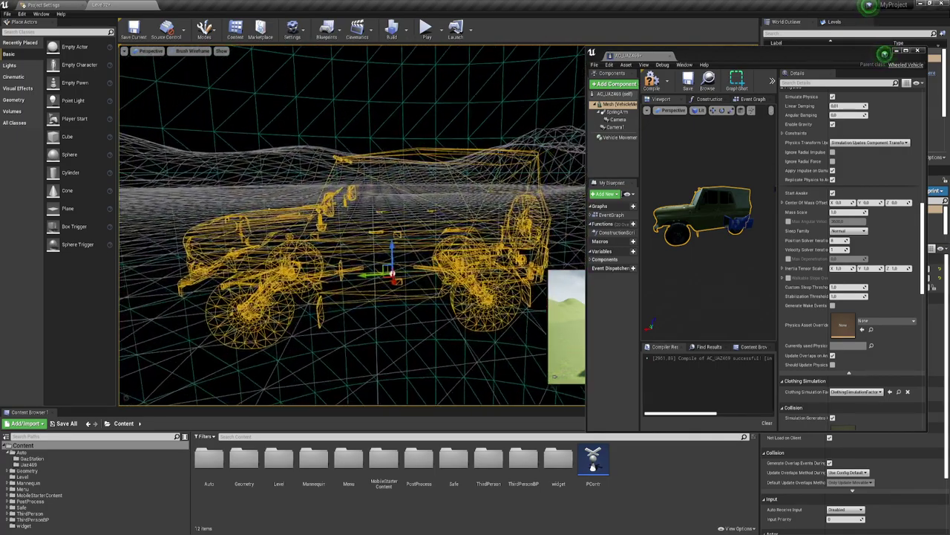
pyautogui.click(223, 51)
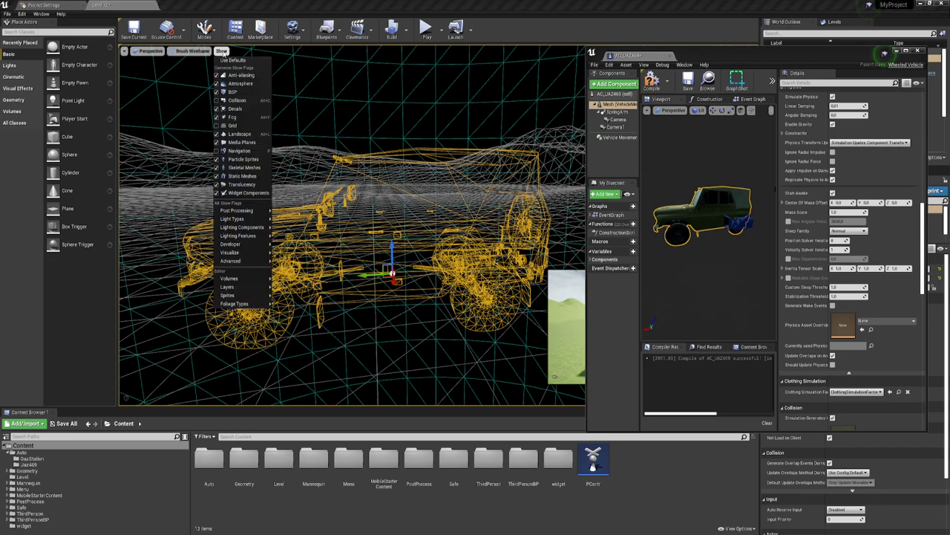
# Enable Advanced > Mass Properties in the Show menu and dismiss the stray context menu.
pyautogui.moveTo(253, 260)
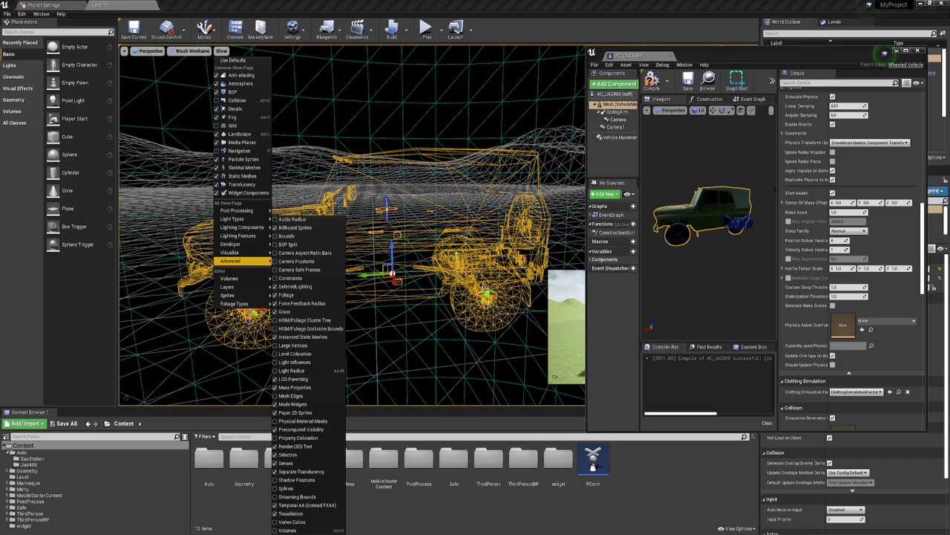
pyautogui.click(275, 388)
pyautogui.rightClick(467, 352)
pyautogui.click(593, 460)
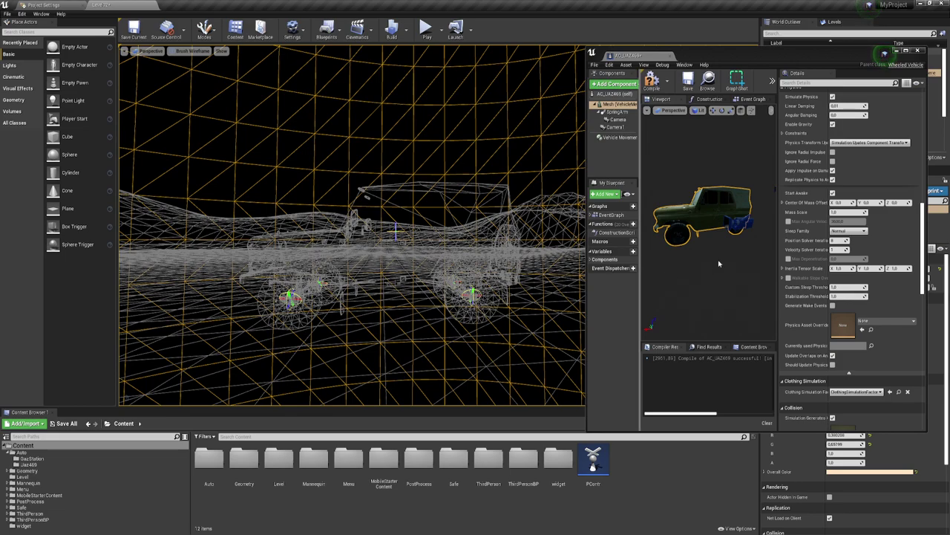
# Shift Center Of Mass Offset: Y to 0.72, adjust X, and Z to about -61.8.
pyautogui.moveTo(866, 202); pyautogui.dragTo(884, 202)
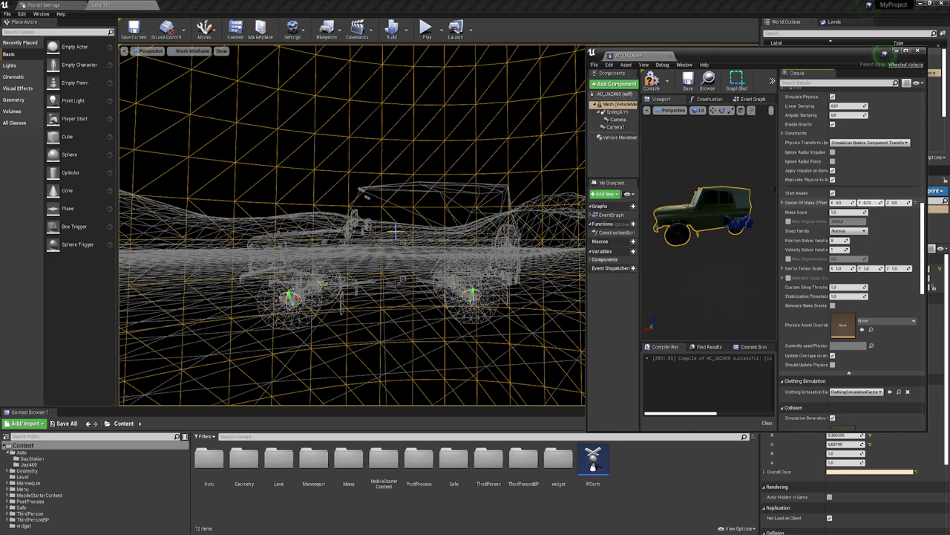
pyautogui.click(871, 202)
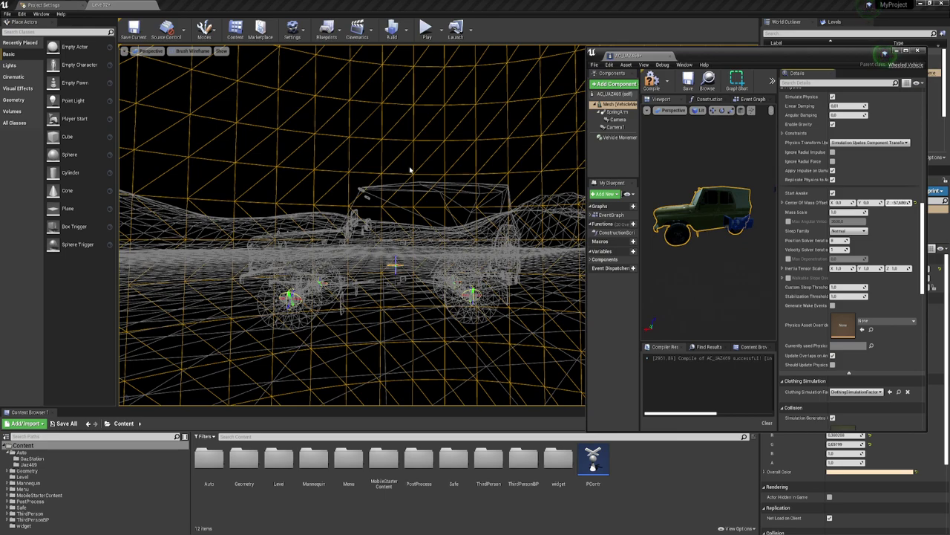
pyautogui.moveTo(900, 202); pyautogui.dragTo(902, 202)
pyautogui.moveTo(842, 202); pyautogui.dragTo(854, 203)
pyautogui.moveTo(898, 203); pyautogui.dragTo(909, 203)
# Test-drive the jeep in Play mode and stop the session.
pyautogui.click(427, 34)
pyautogui.click(427, 34)
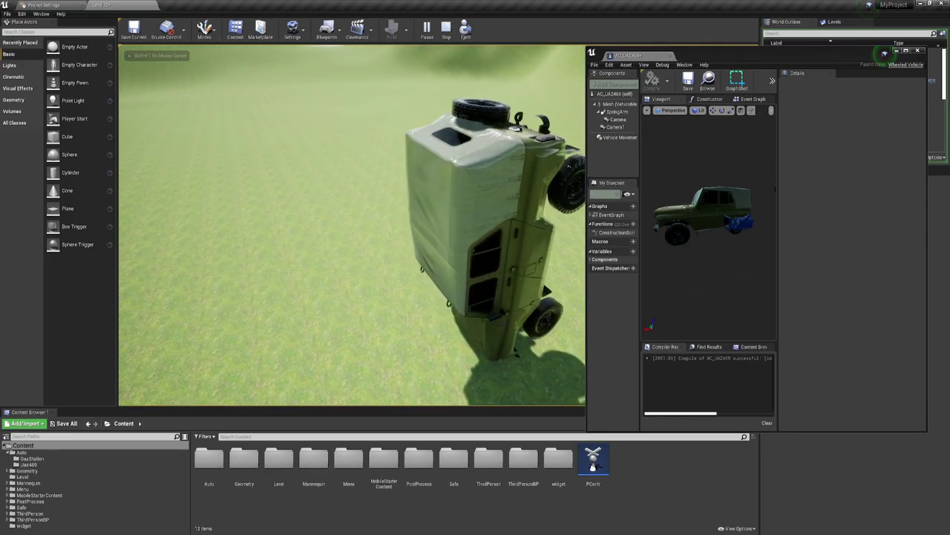
pyautogui.press('Escape')
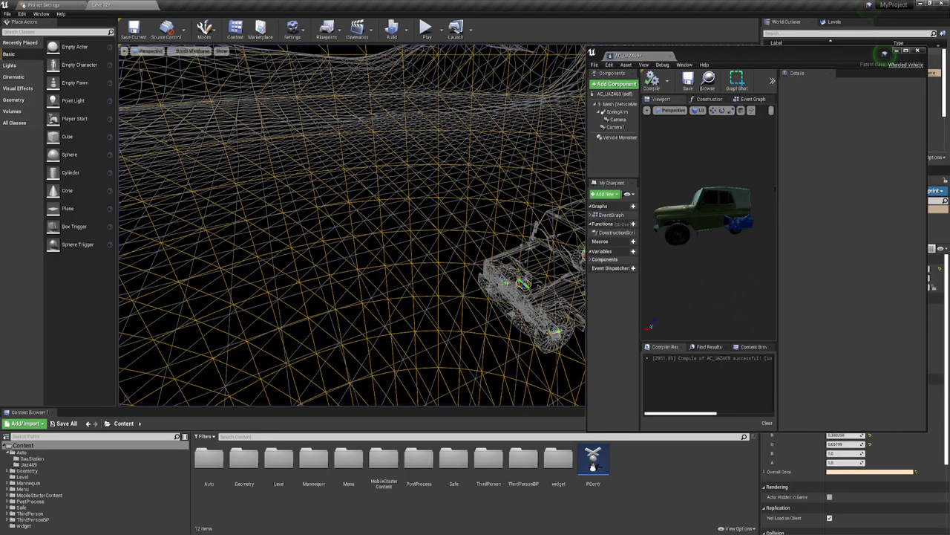
# Select the jeep's Mesh component and nudge the centre-of-mass X and Z offsets.
pyautogui.moveTo(352, 223); pyautogui.dragTo(352, 223, button='right')
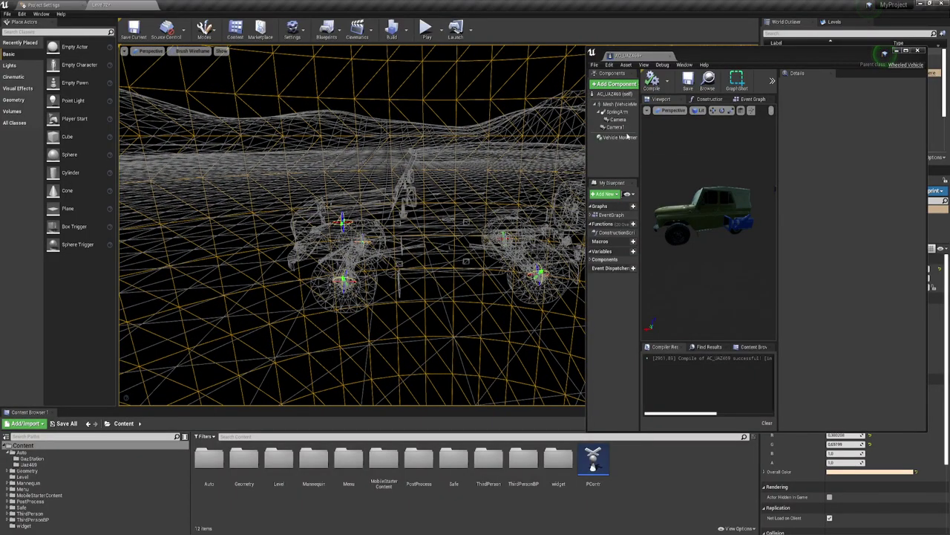
pyautogui.click(617, 104)
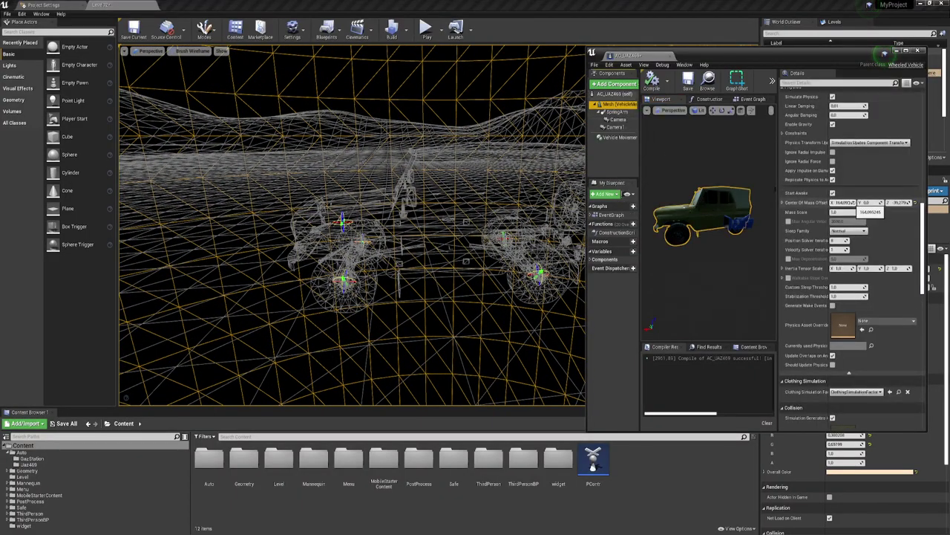
pyautogui.moveTo(841, 202)
pyautogui.mouseDown()
pyautogui.moveTo(817, 202)
pyautogui.moveTo(843, 202)
pyautogui.mouseUp()
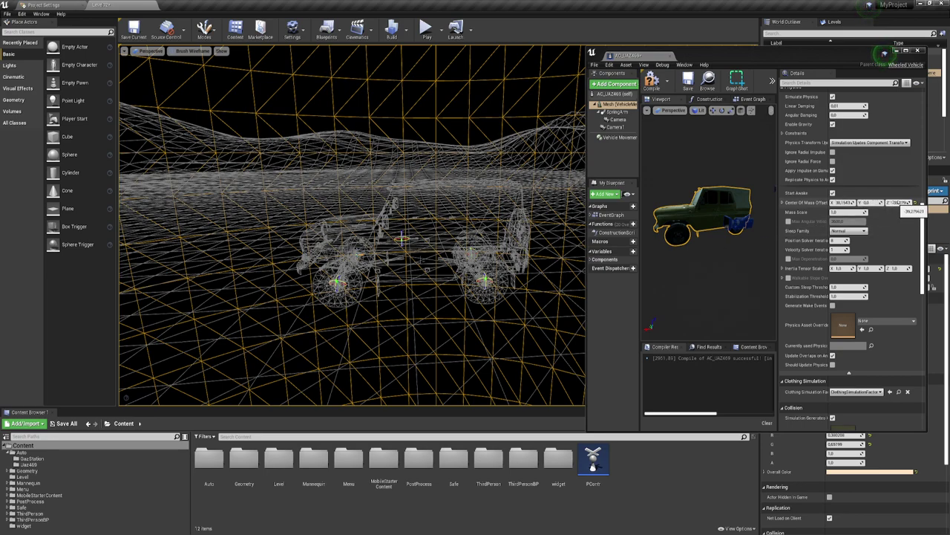
pyautogui.moveTo(900, 202); pyautogui.dragTo(907, 202)
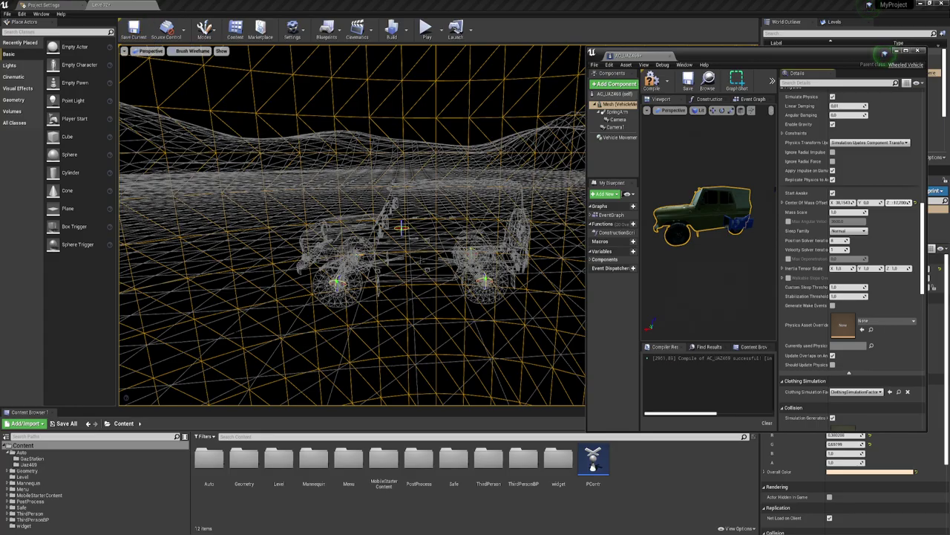
# Set the centre-of-mass Z offset to -16 and save the current level.
pyautogui.moveTo(424, 290); pyautogui.dragTo(424, 290, button='right')
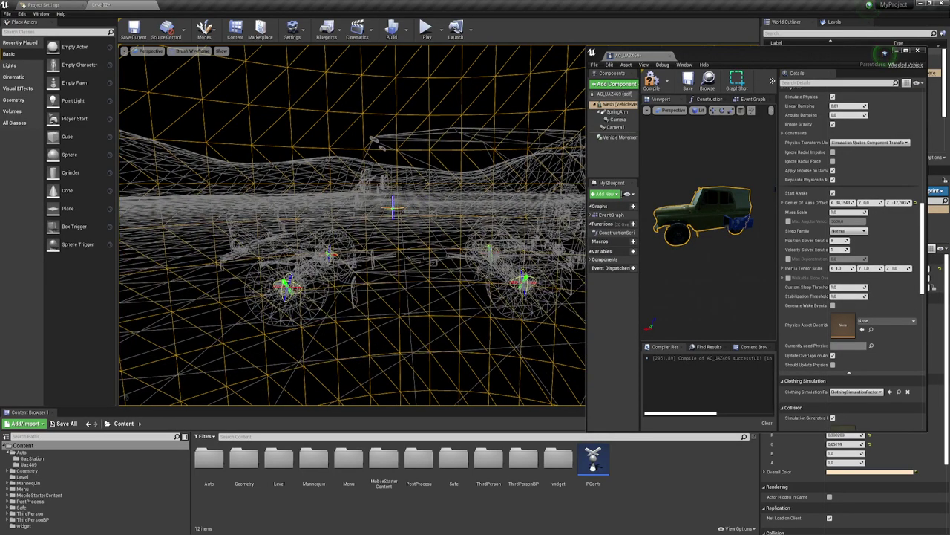
pyautogui.click(899, 202)
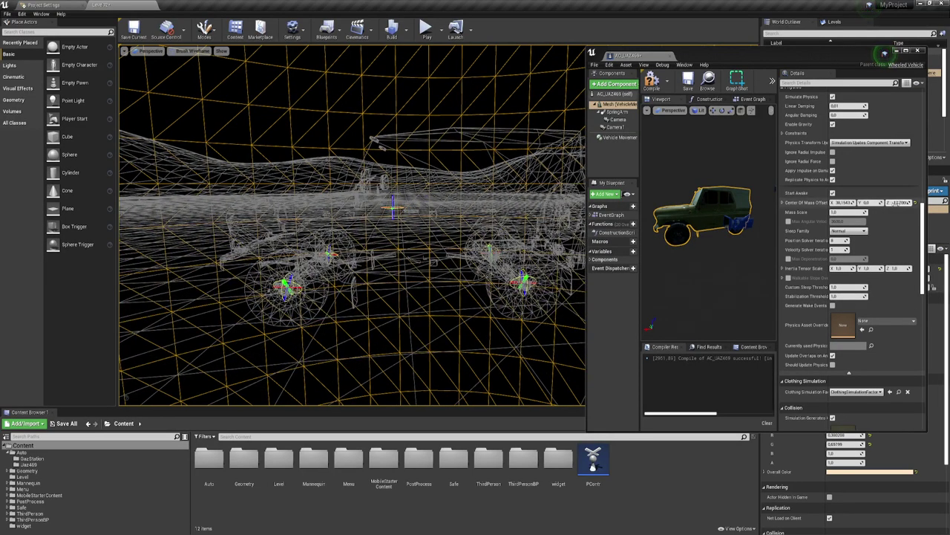
pyautogui.write('-16')
pyautogui.press('Return')
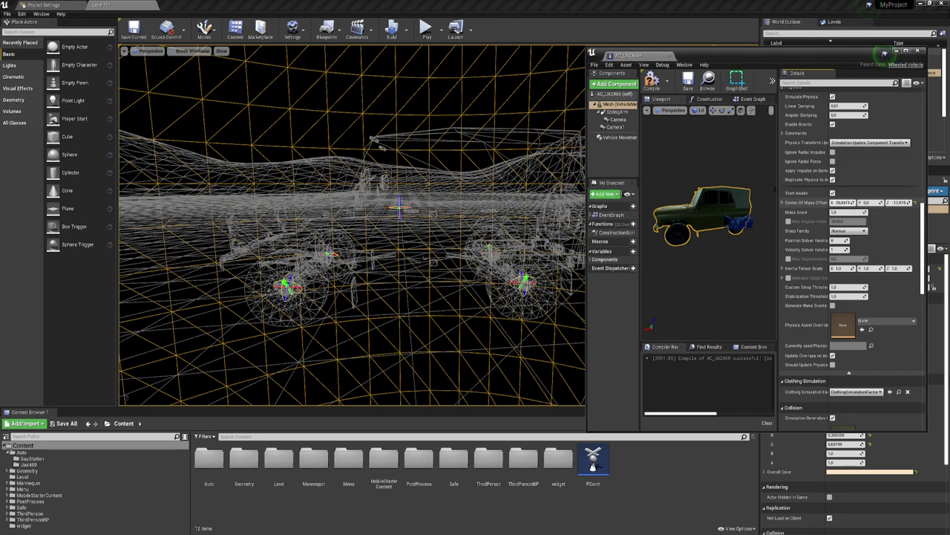
pyautogui.click(133, 30)
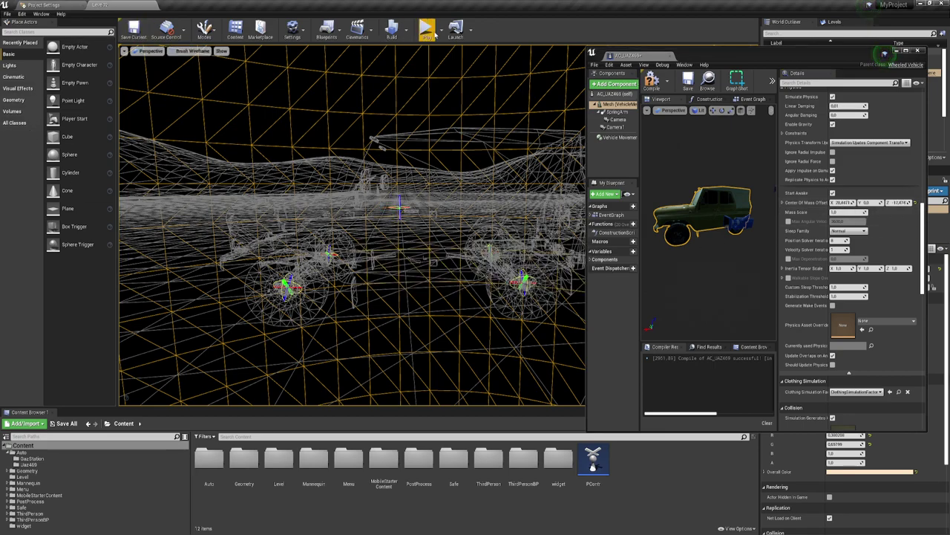
pyautogui.click(434, 30)
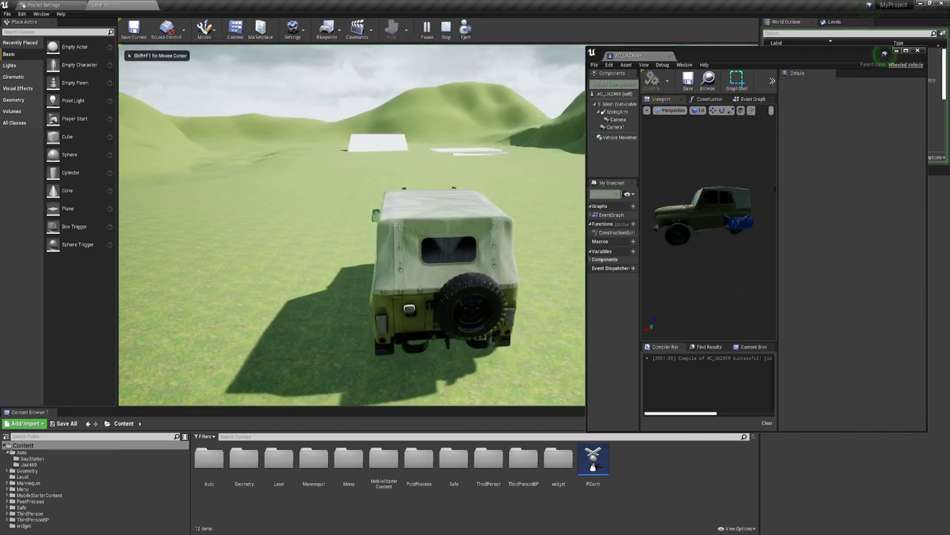
pyautogui.press('w')
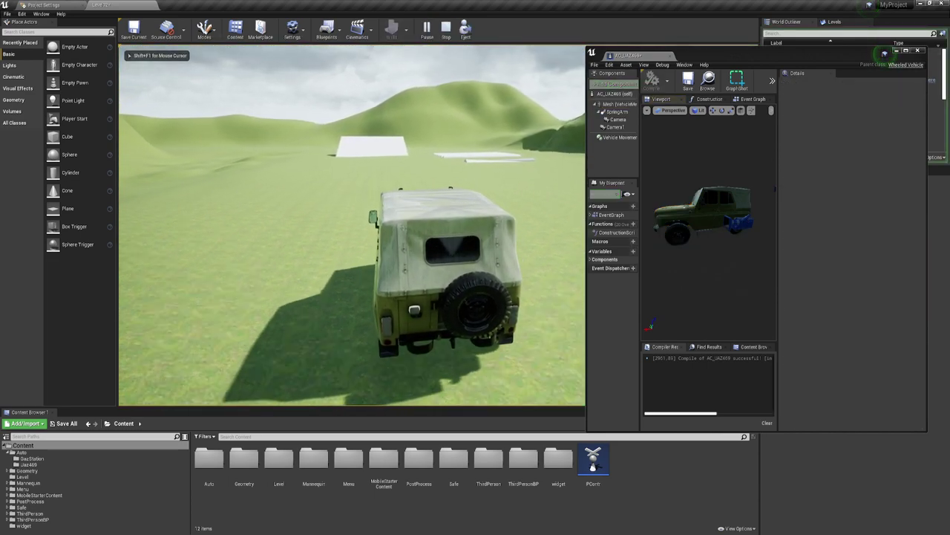
pyautogui.press('a')
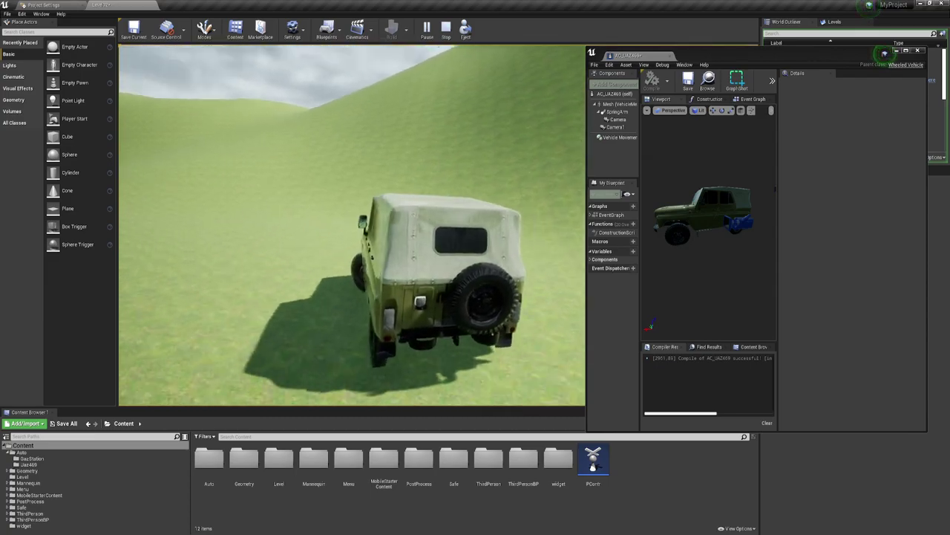
pyautogui.press('d')
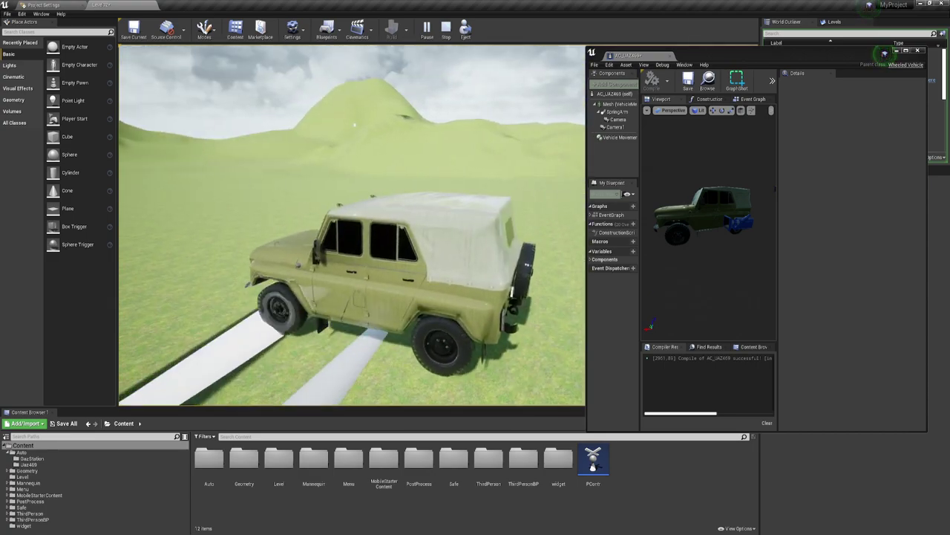
# Stop the test drive, switch the viewport to Lit, and frame the selected jeep.
pyautogui.press('Escape')
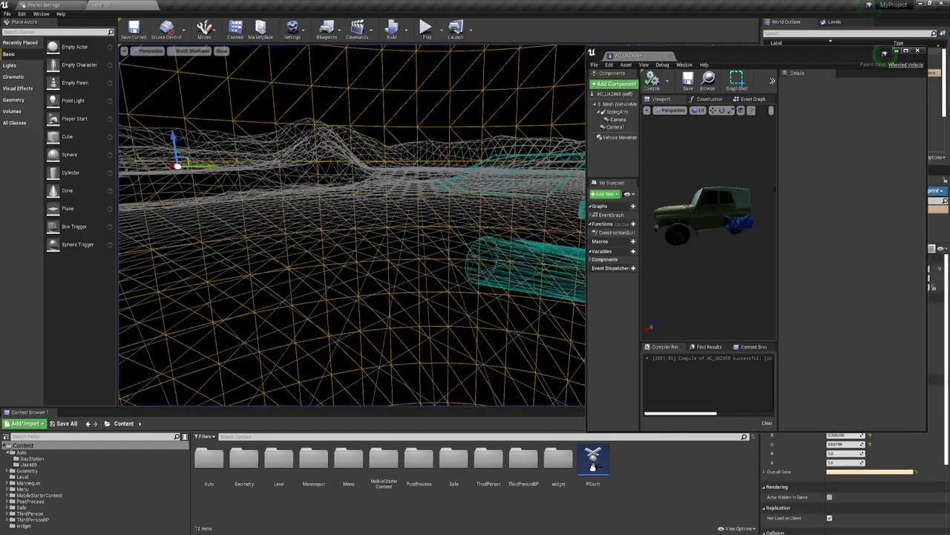
pyautogui.moveTo(352, 223)
pyautogui.mouseDown(button='right')
pyautogui.moveTo(349, 252)
pyautogui.moveTo(352, 245)
pyautogui.mouseUp(button='right')
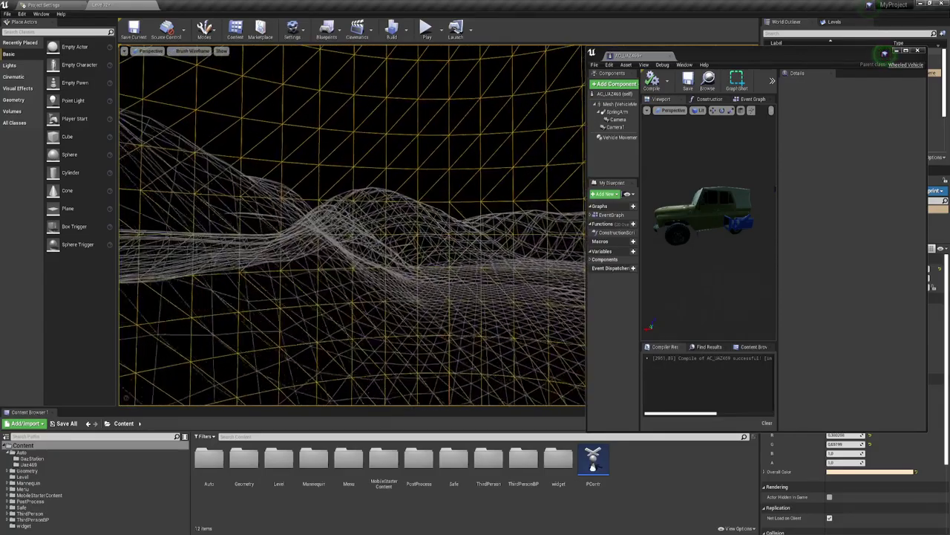
pyautogui.moveTo(353, 223)
pyautogui.mouseDown(button='right')
pyautogui.moveTo(348, 237)
pyautogui.moveTo(356, 230)
pyautogui.mouseUp(button='right')
pyautogui.click(186, 52)
pyautogui.click(185, 67)
pyautogui.click(395, 239)
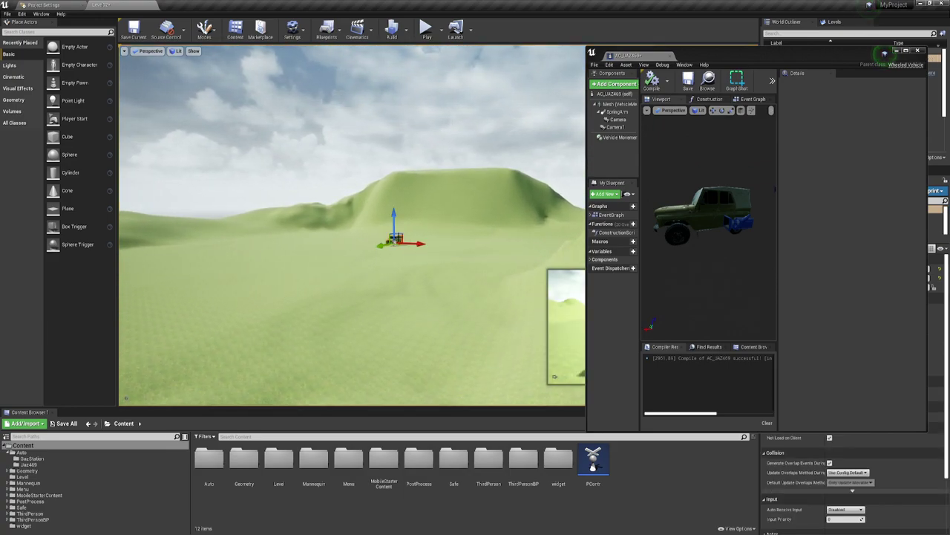
pyautogui.press('f')
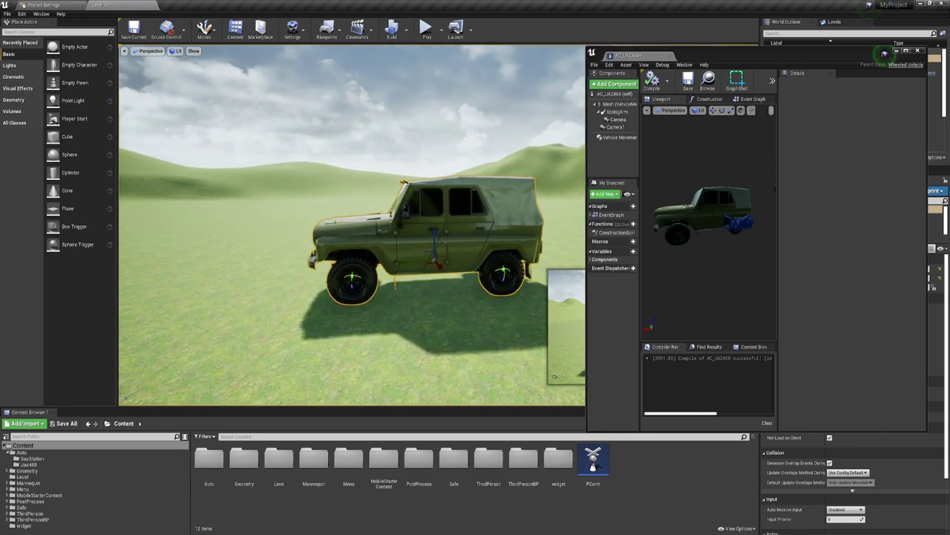
# Back in Brush Wireframe, raise the Mesh's Center Of Mass Offset Z from -17.47 to about 30.15.
pyautogui.moveTo(177, 60); pyautogui.dragTo(176, 60, button='right')
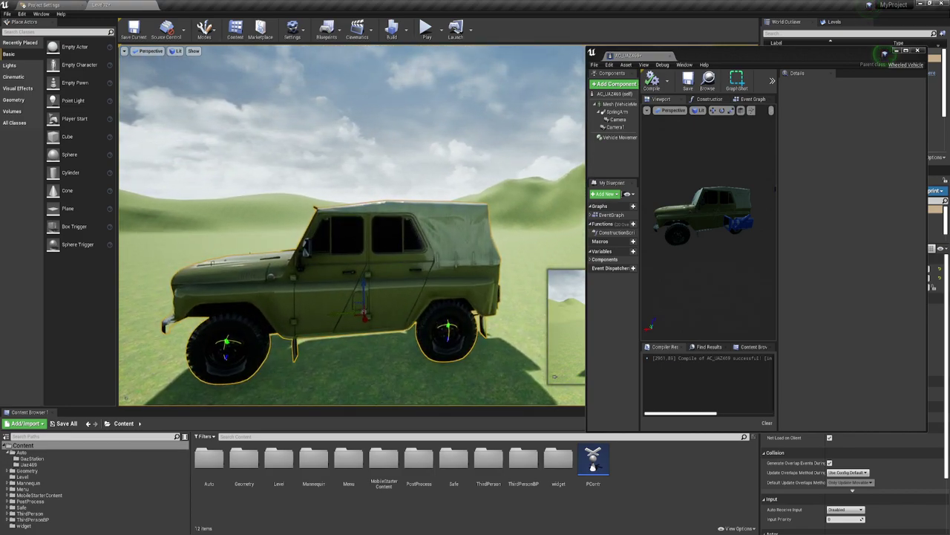
pyautogui.click(177, 52)
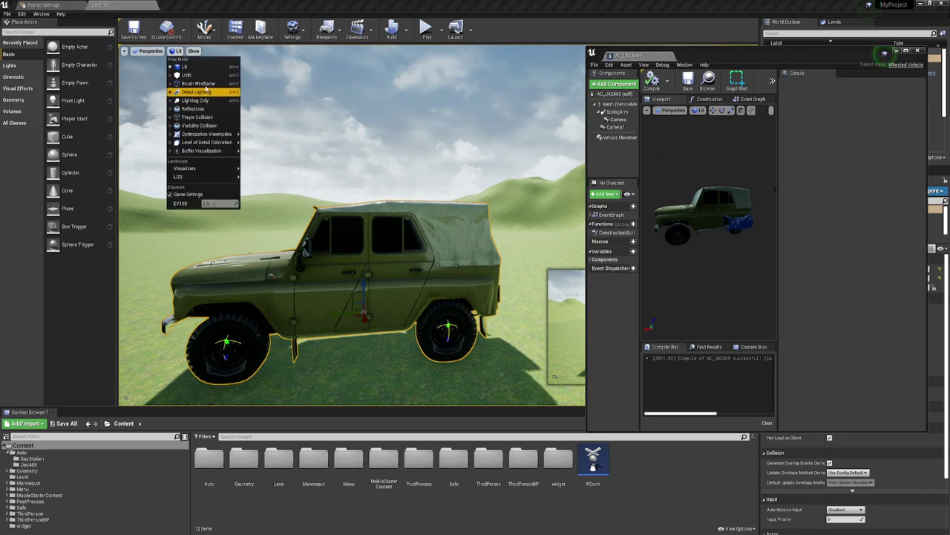
pyautogui.click(195, 95)
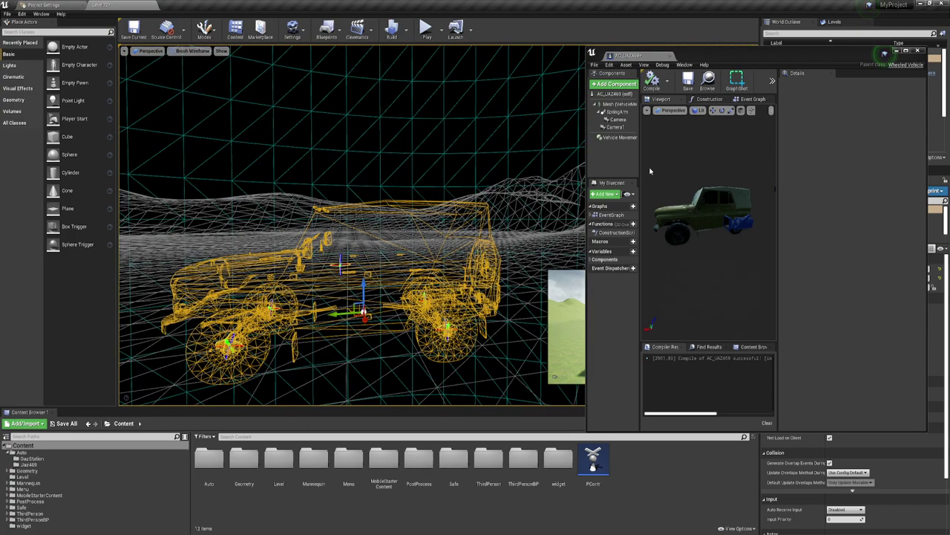
pyautogui.click(616, 104)
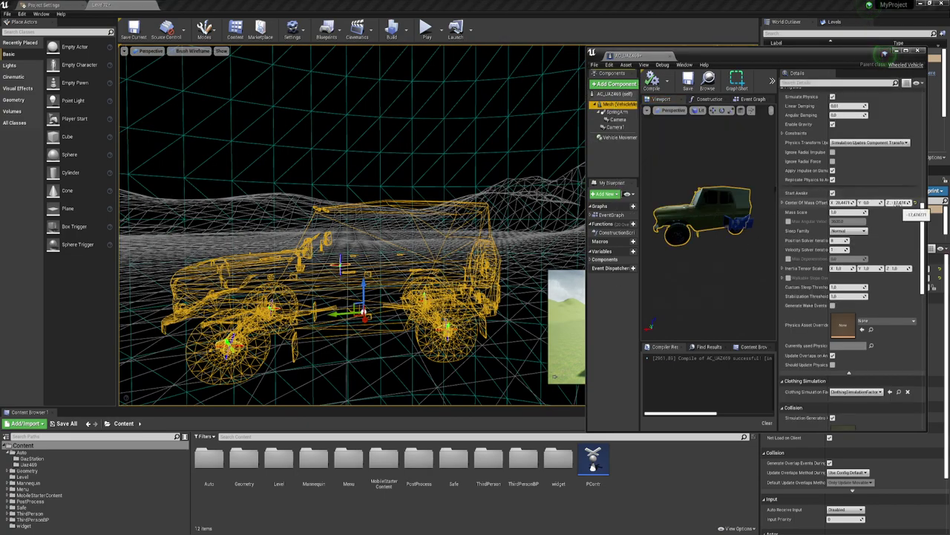
pyautogui.moveTo(900, 203); pyautogui.dragTo(921, 203)
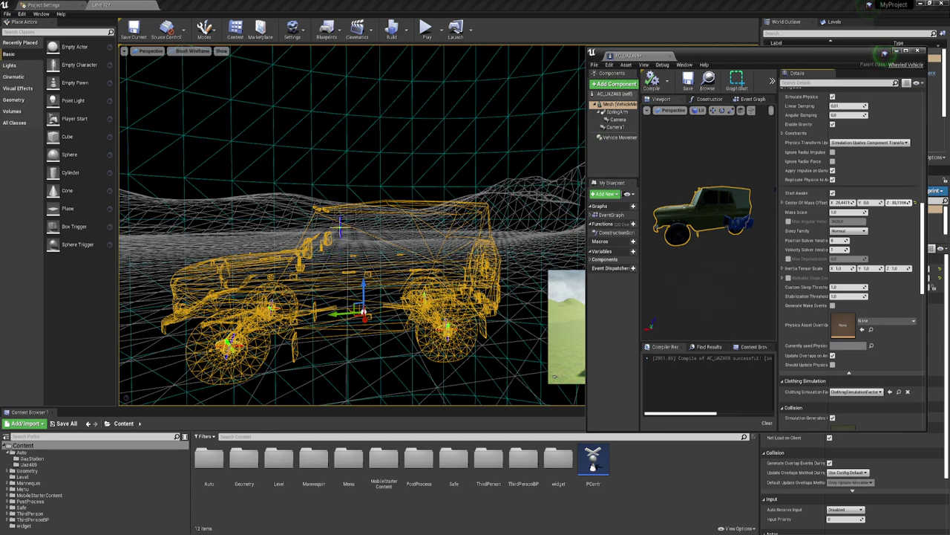
pyautogui.click(425, 28)
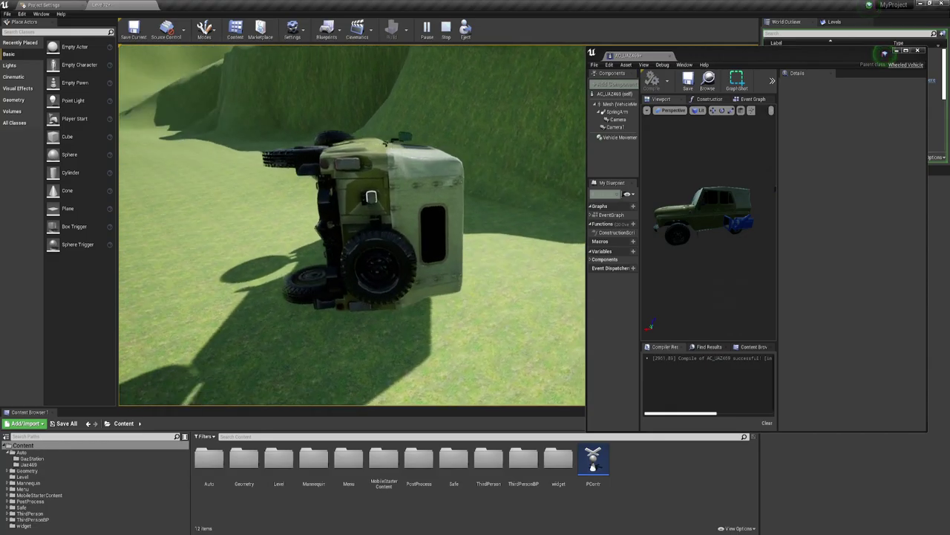
pyautogui.press('Escape')
# Raise the jeep Mesh's Mass Scale above 1.0, then start a test drive steering left.
pyautogui.moveTo(353, 223)
pyautogui.mouseDown(button='right')
pyautogui.moveTo(352, 193)
pyautogui.moveTo(386, 245)
pyautogui.moveTo(375, 257)
pyautogui.mouseUp(button='right')
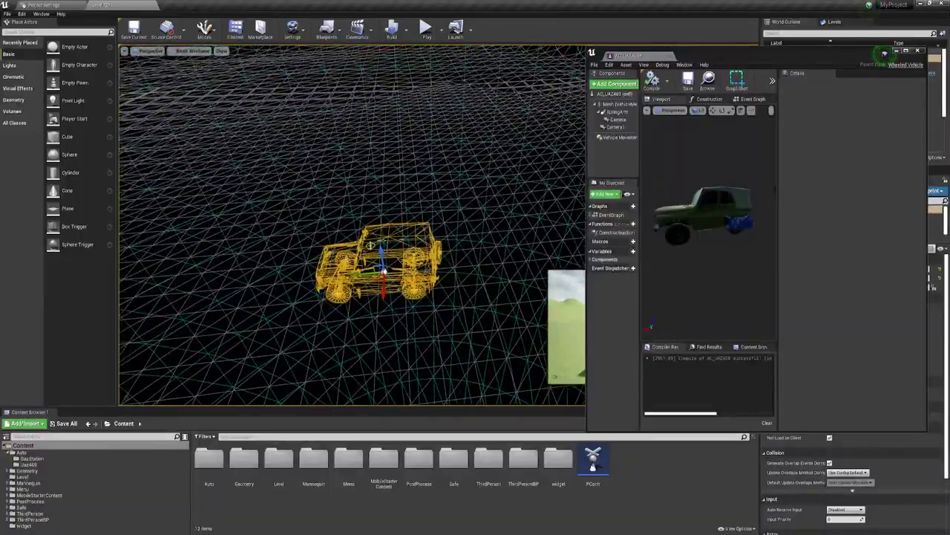
pyautogui.click(605, 106)
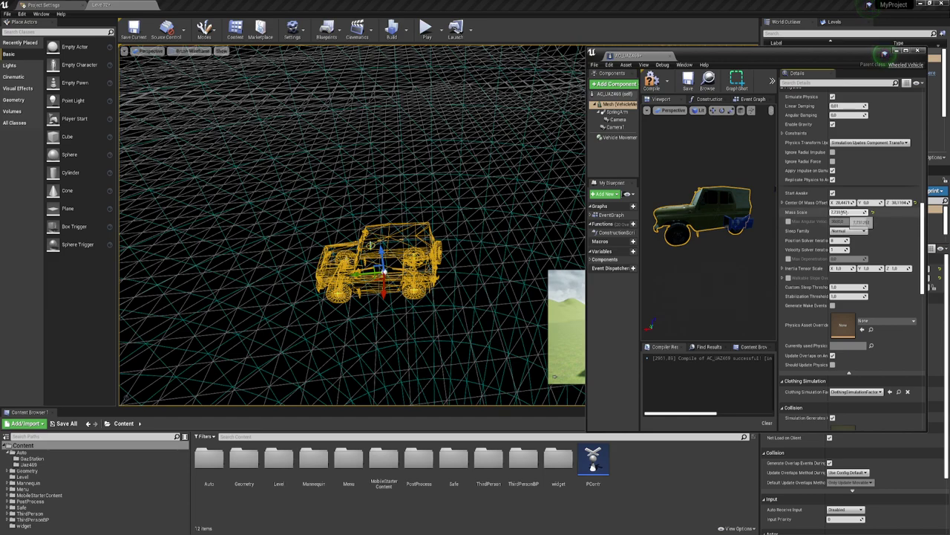
pyautogui.click(427, 29)
pyautogui.press('a')
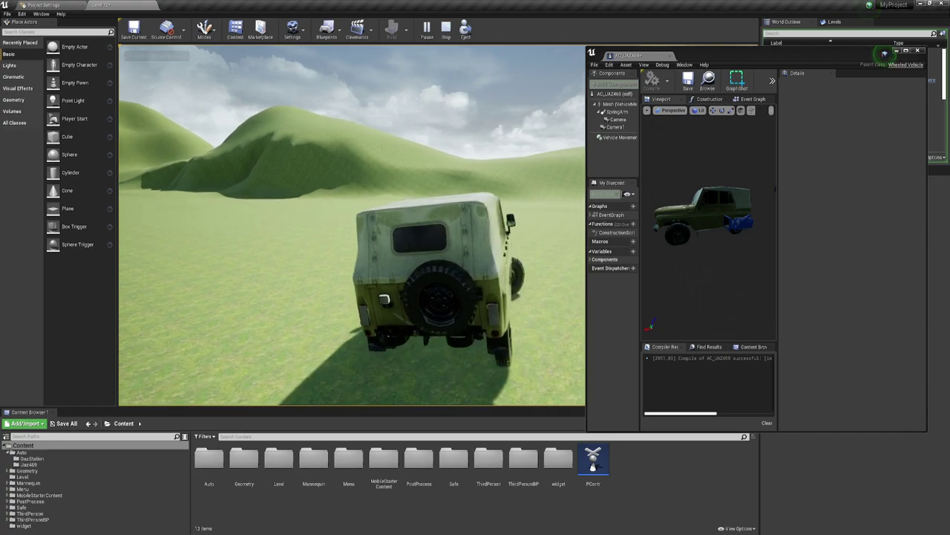
# Steer the jeep right across the hills, then stop Play-in-Editor with Esc.
pyautogui.press('d')
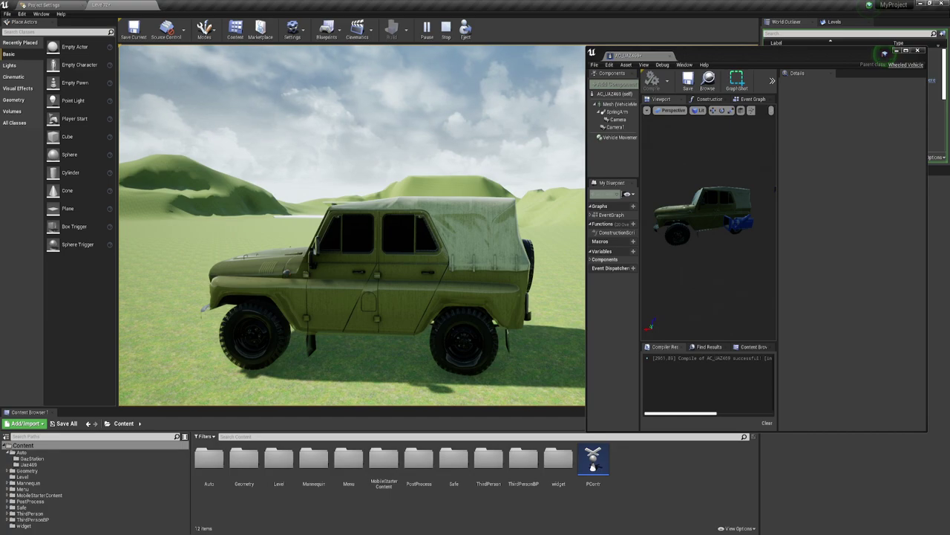
pyautogui.press('Escape')
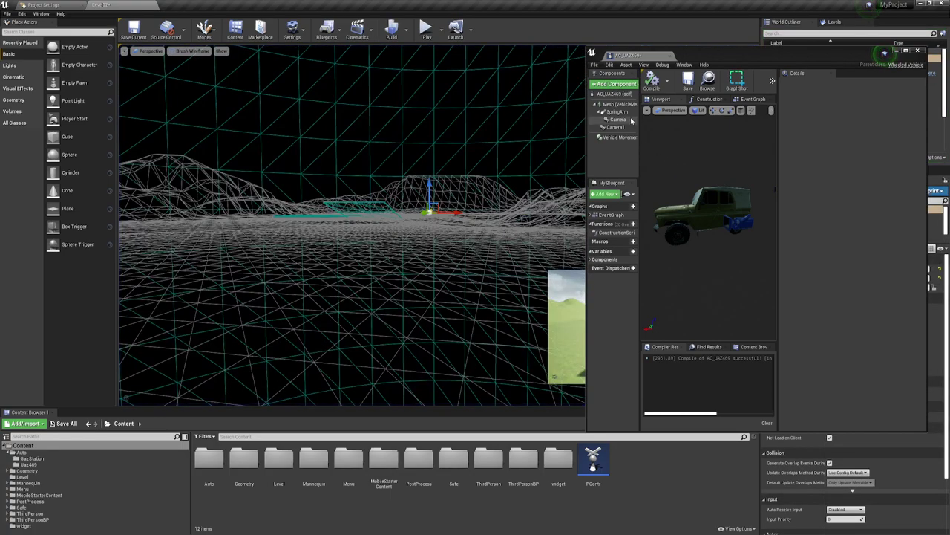
# Select the Mesh component, switch the viewport to Lit, and fly up close to the UAZ 469.
pyautogui.click(616, 104)
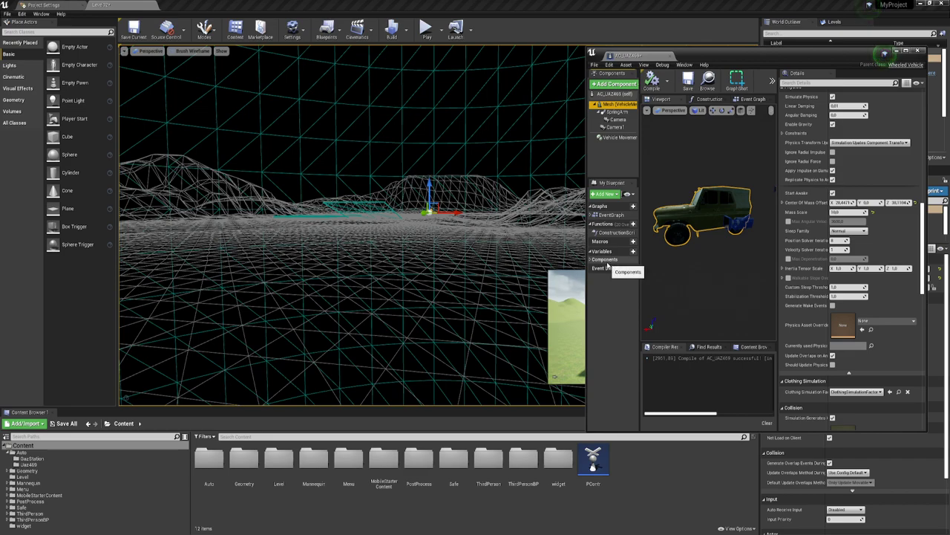
pyautogui.click(193, 52)
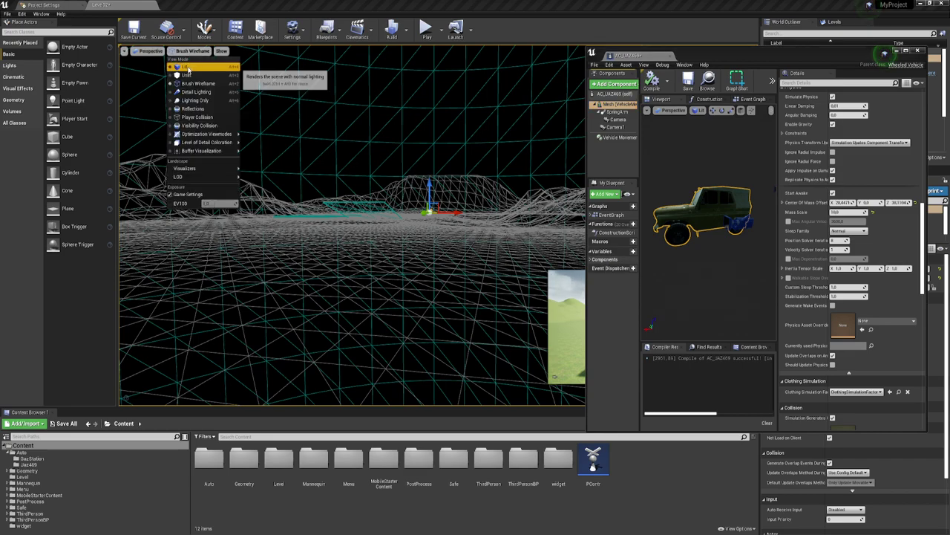
pyautogui.click(199, 64)
pyautogui.moveTo(493, 218)
pyautogui.mouseDown(button='right')
pyautogui.moveTo(512, 193)
pyautogui.moveTo(458, 226)
pyautogui.mouseUp(button='right')
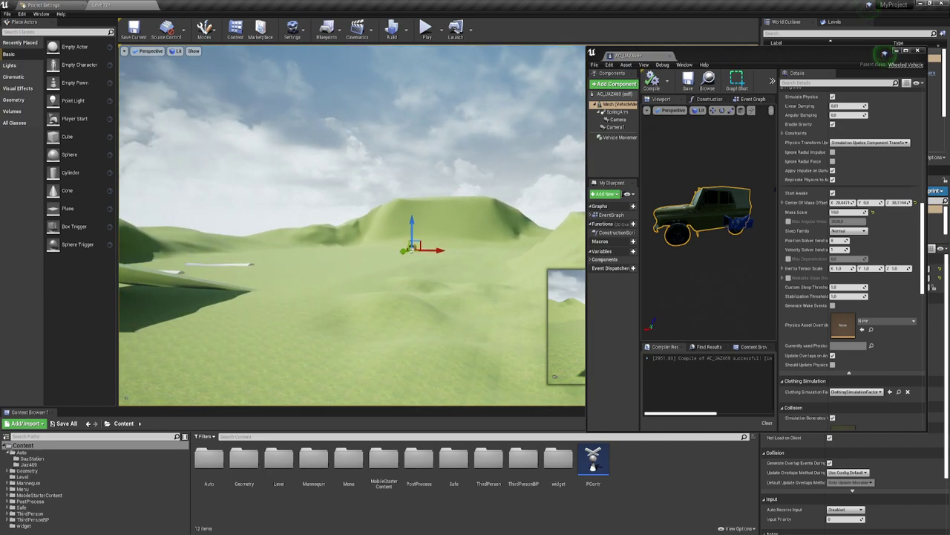
pyautogui.press('f')
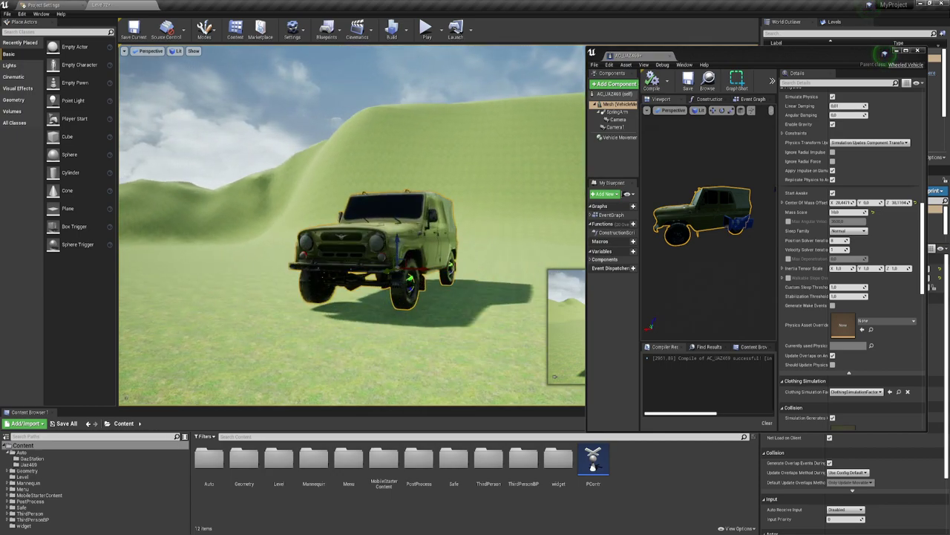